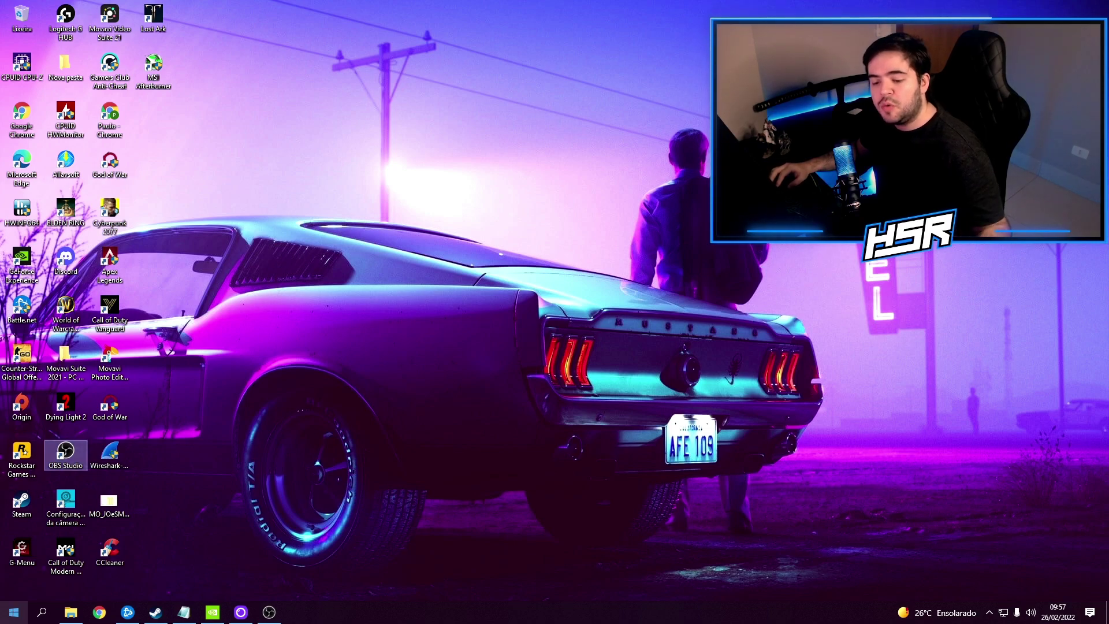
Search Windows for "gpu" and open the graphics settings (Configurações de elementos gráficos).
click(13, 614)
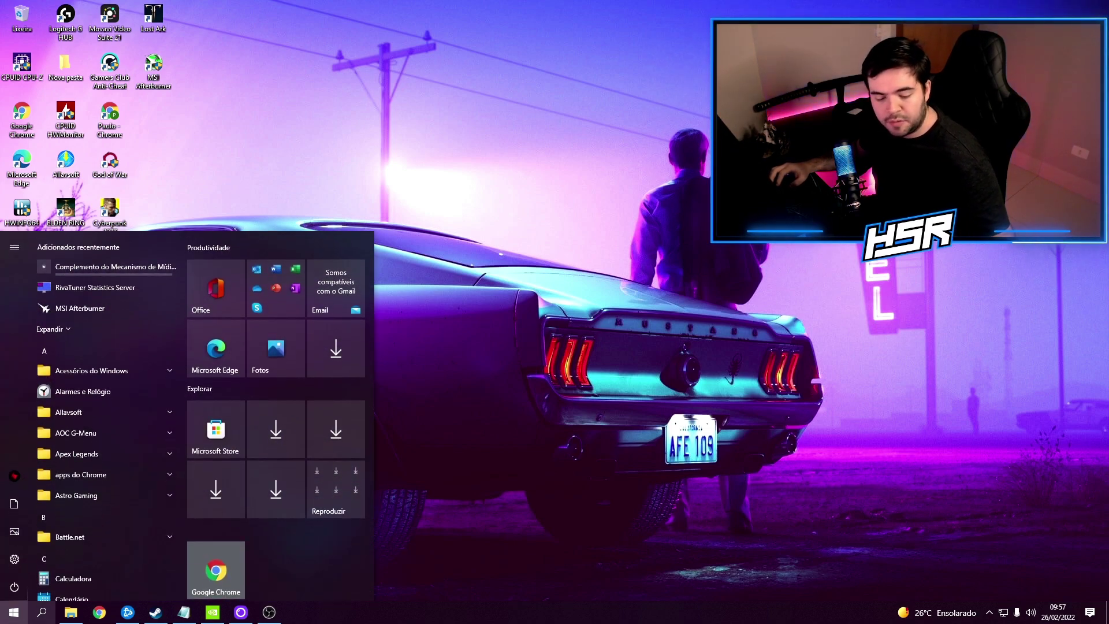
text(gpu)
click(123, 313)
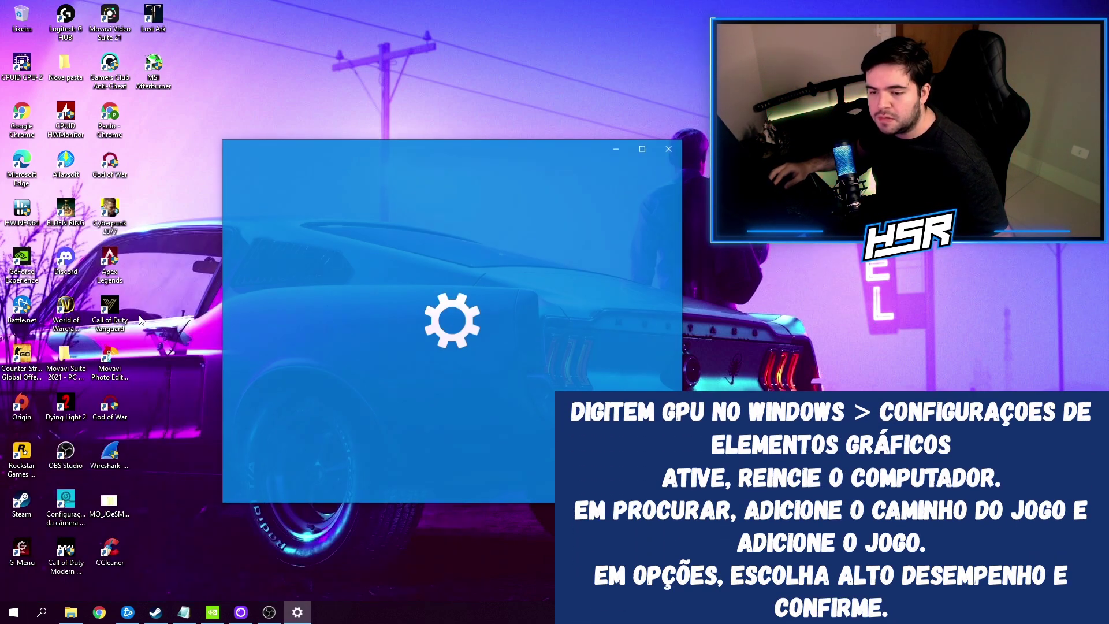
Remove ELDEN RING from the list of apps with a graphics performance preference.
scroll(417, 318, down, 3)
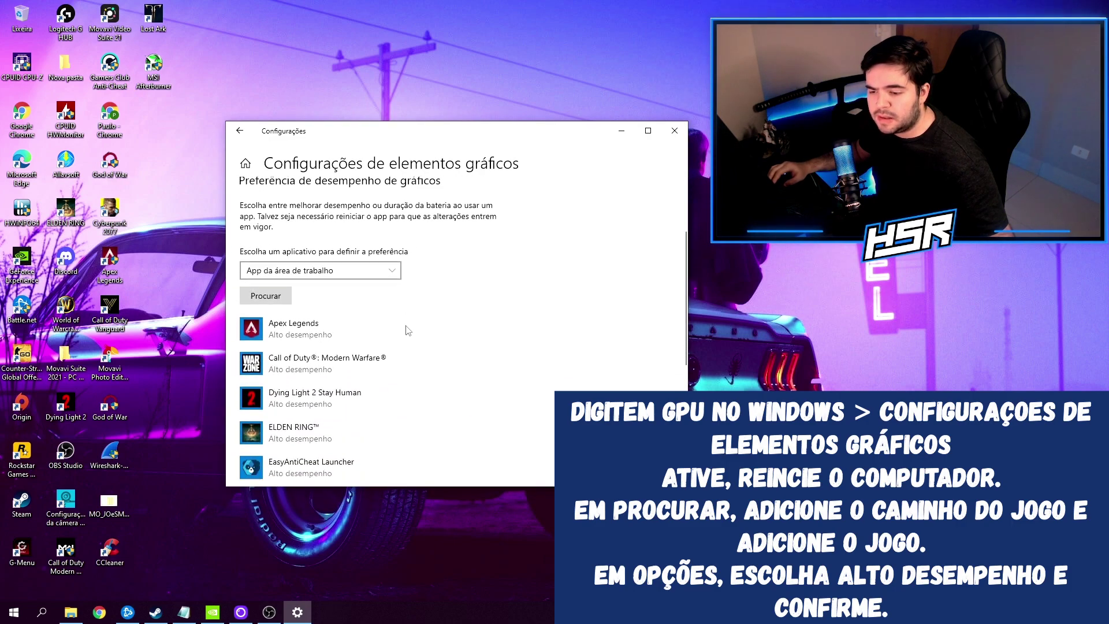
click(327, 363)
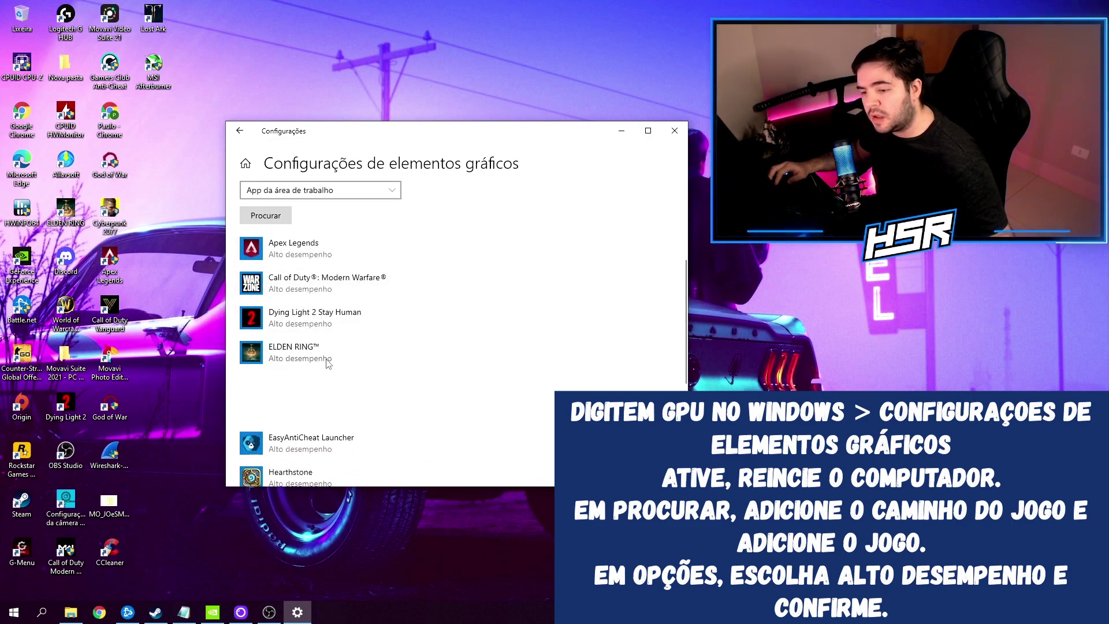
click(466, 411)
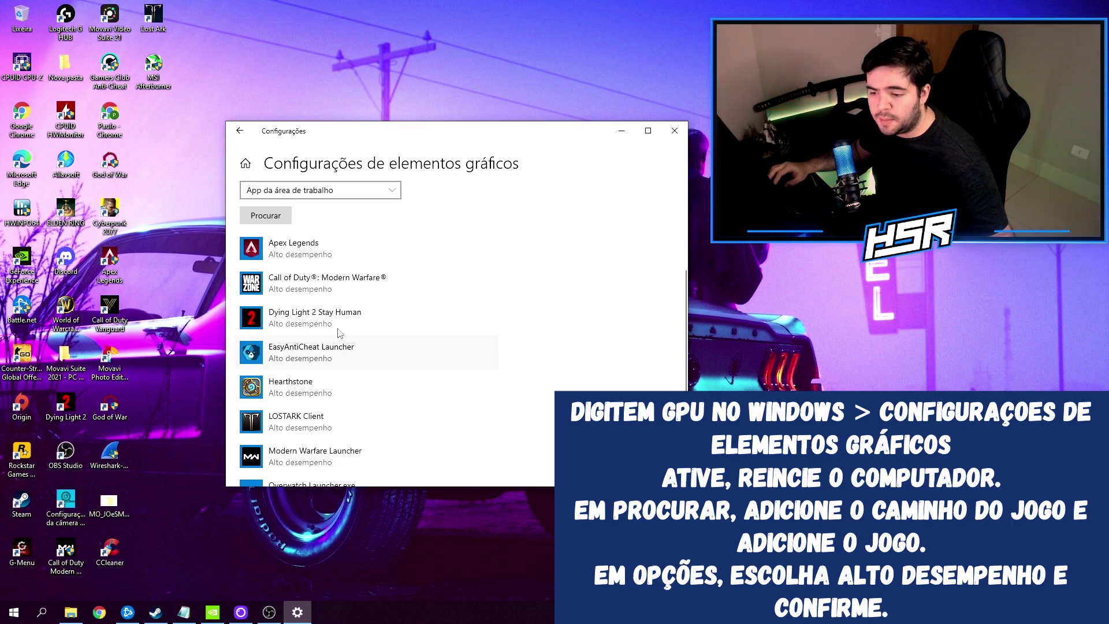
Add the eldenring application from D:\Steam\steamapps\common\ELDEN RING\Game to the graphics preference list.
scroll(350, 300, up, 3)
scroll(351, 300, up, 1)
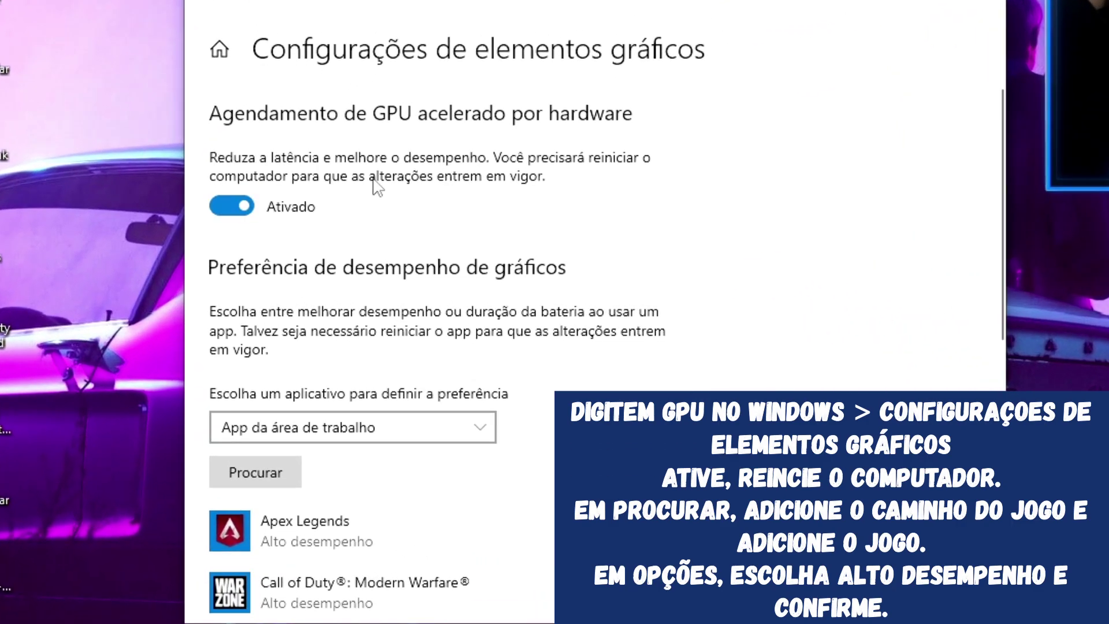
click(271, 479)
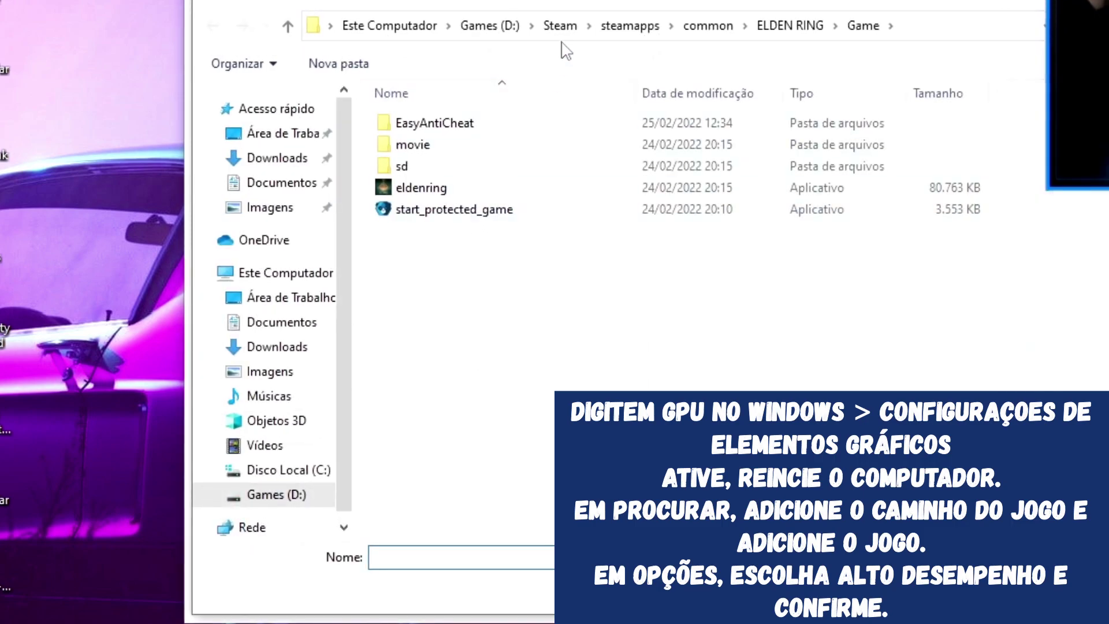
click(571, 28)
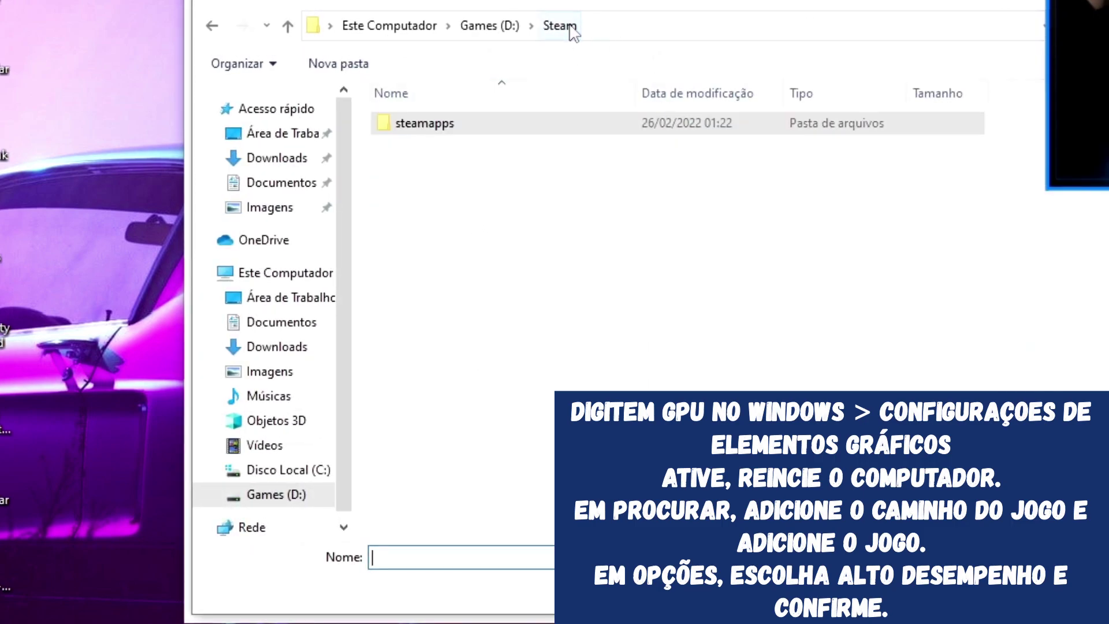
double_click(431, 125)
double_click(444, 128)
double_click(445, 216)
double_click(430, 147)
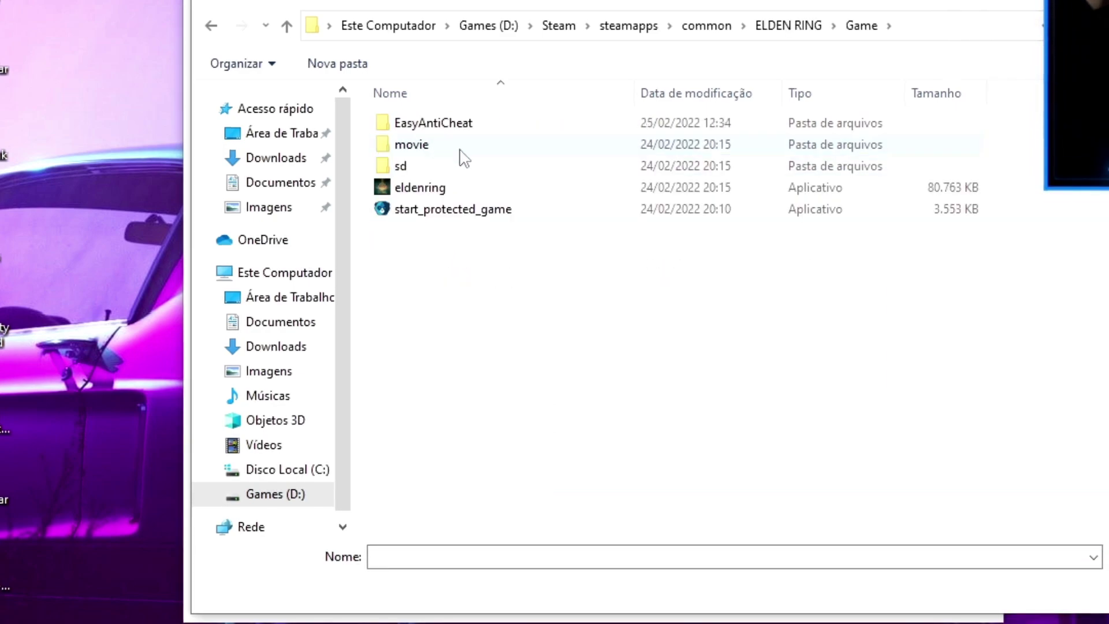
click(454, 191)
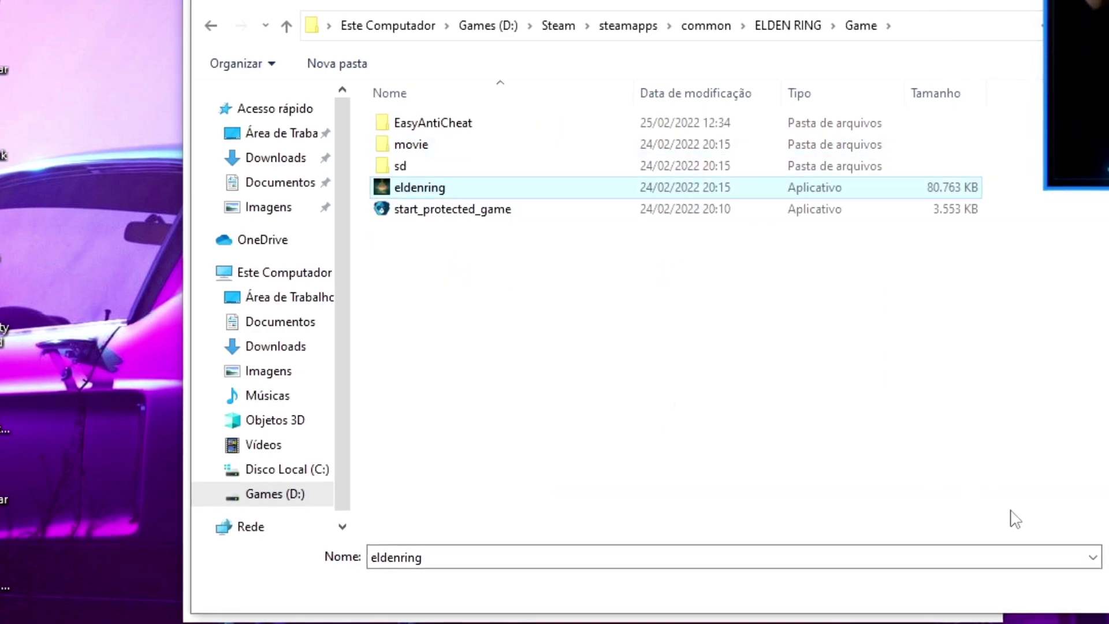
key(Return)
Set ELDEN RING's graphics preference to Alto desempenho and save it.
scroll(508, 470, down, 5)
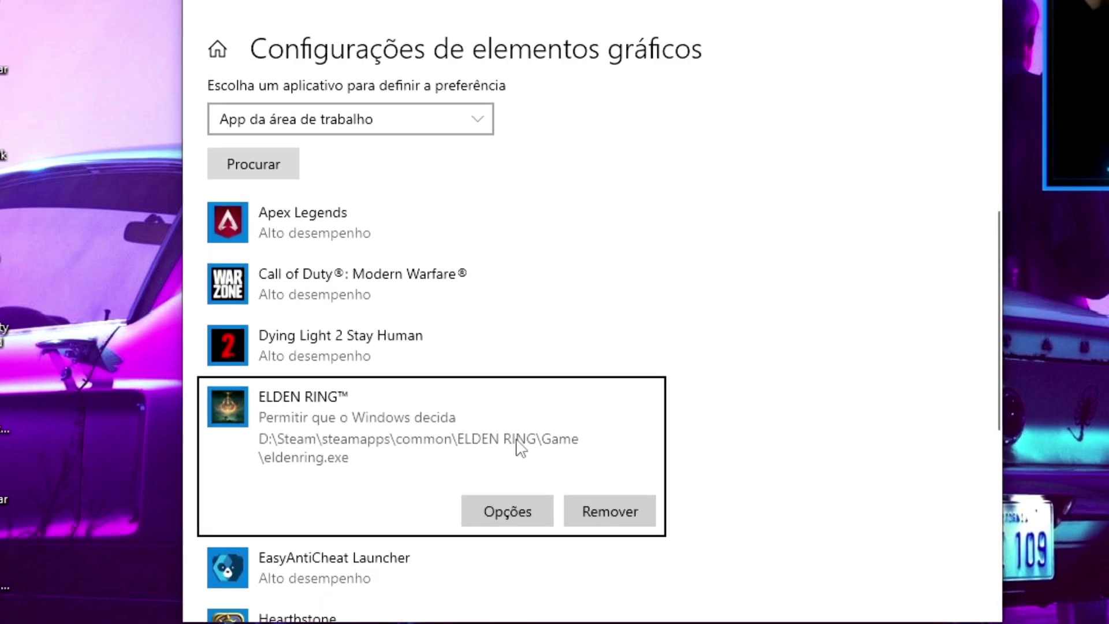
click(507, 425)
click(441, 345)
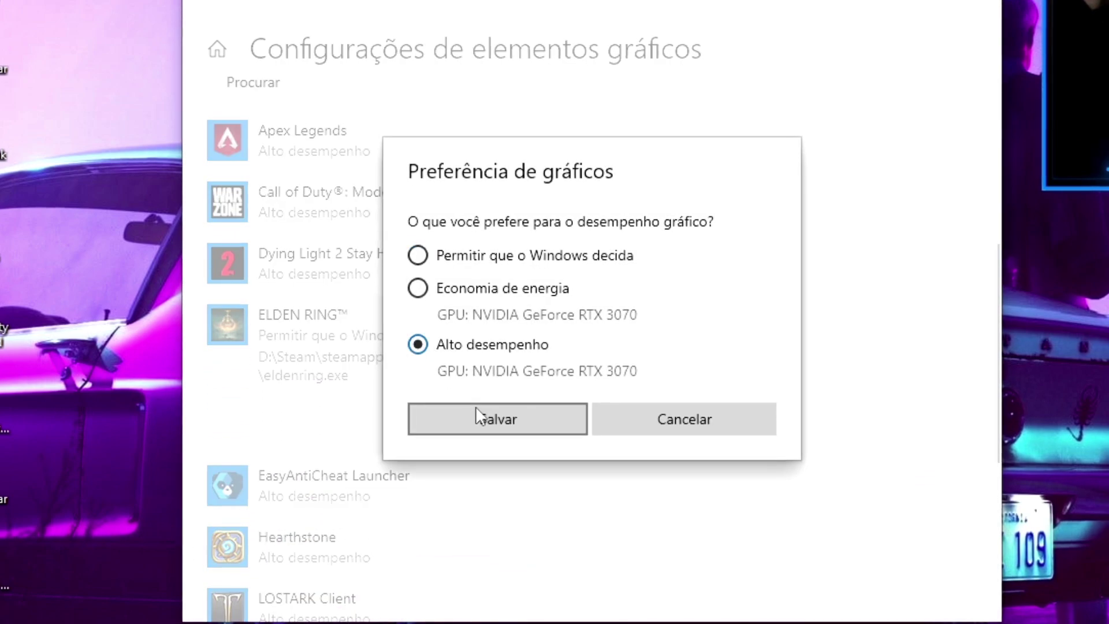
click(525, 414)
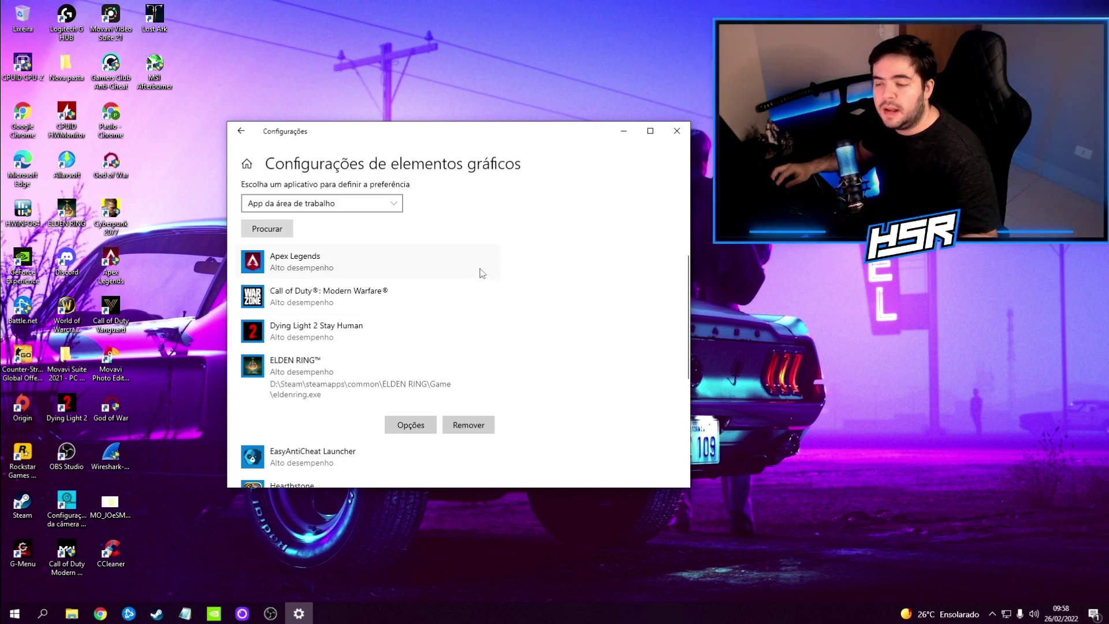
Search Windows for "game", open the Modo de Jogo settings and switch Modo de Jogo on.
scroll(478, 272, up, 5)
key(super)
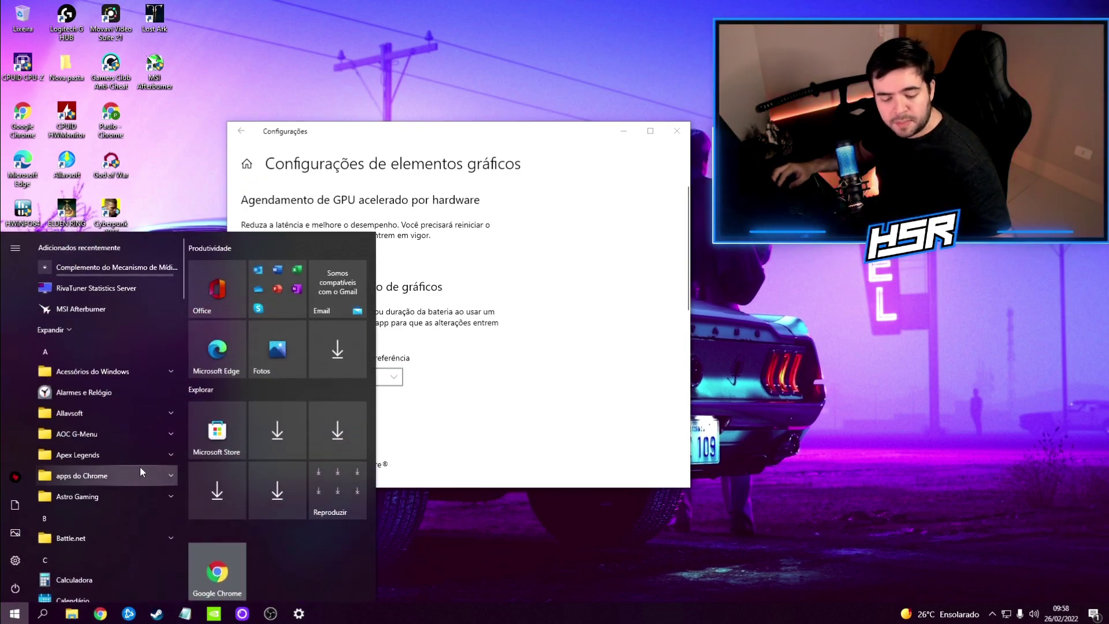
text(game)
click(136, 302)
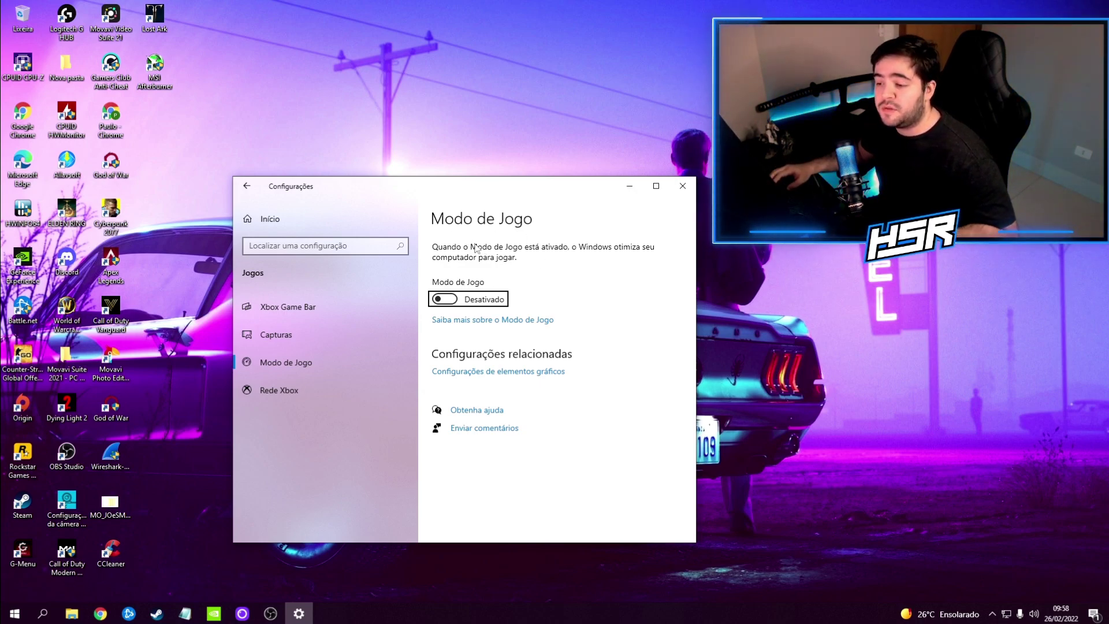
click(445, 299)
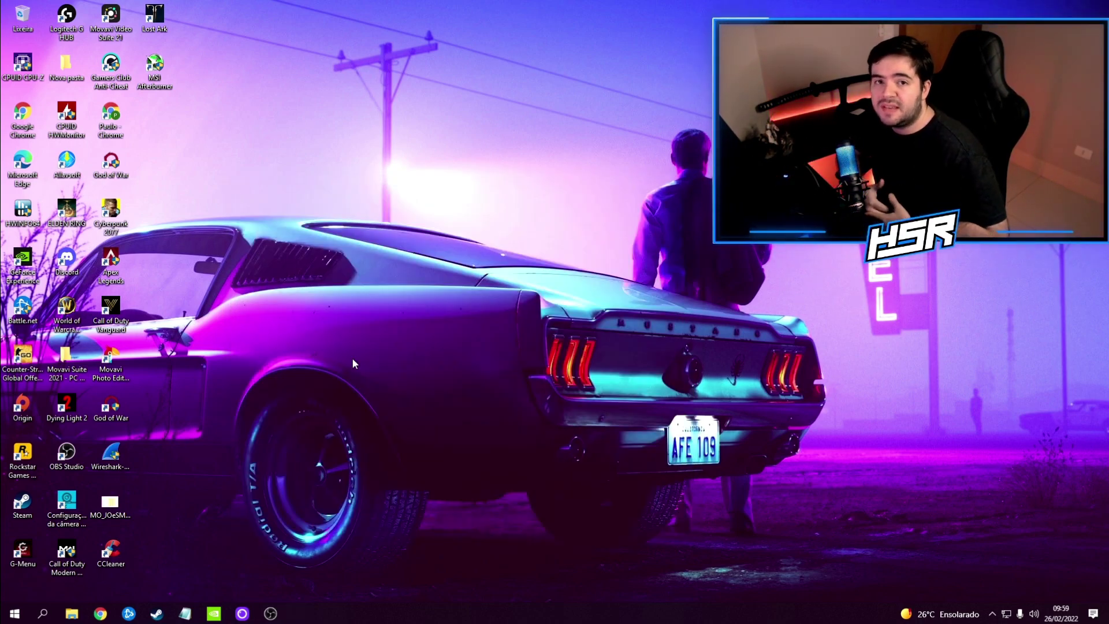
Search for "windows", open the Windows Update settings to check the update status, and close them.
key(super)
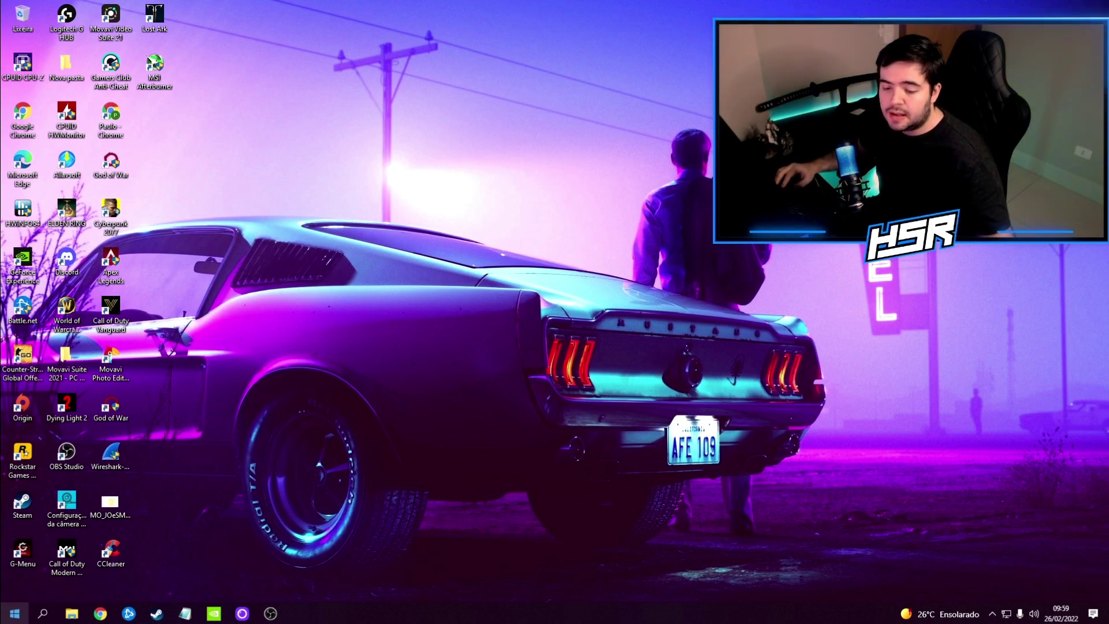
text(windows)
click(140, 293)
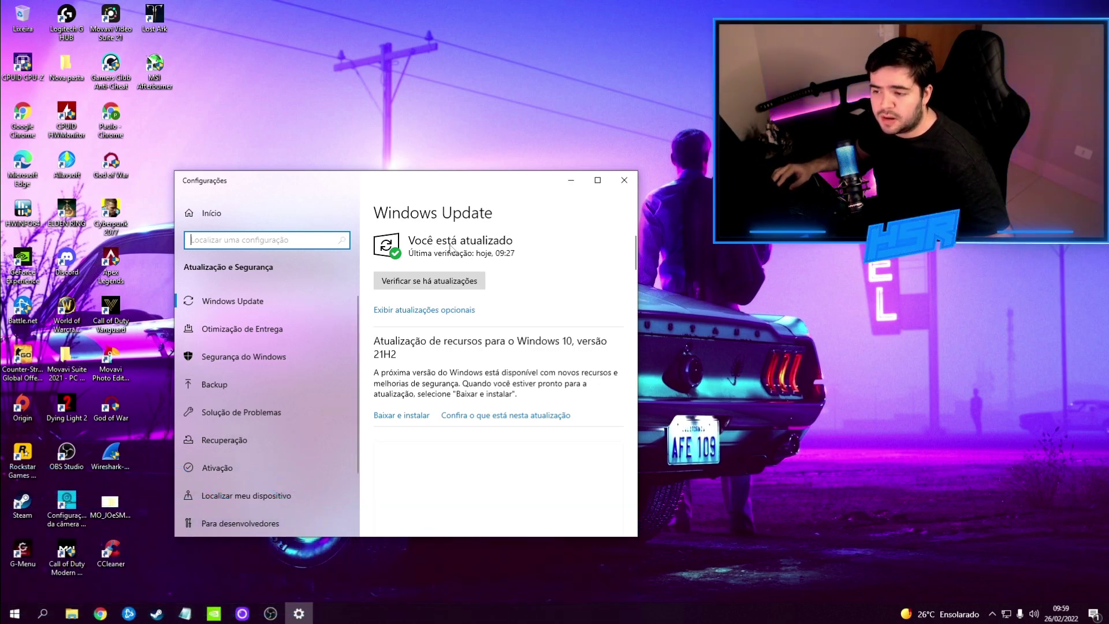
click(624, 180)
Switch to NVIDIA GeForce Experience and check for graphics driver updates.
right_click(991, 590)
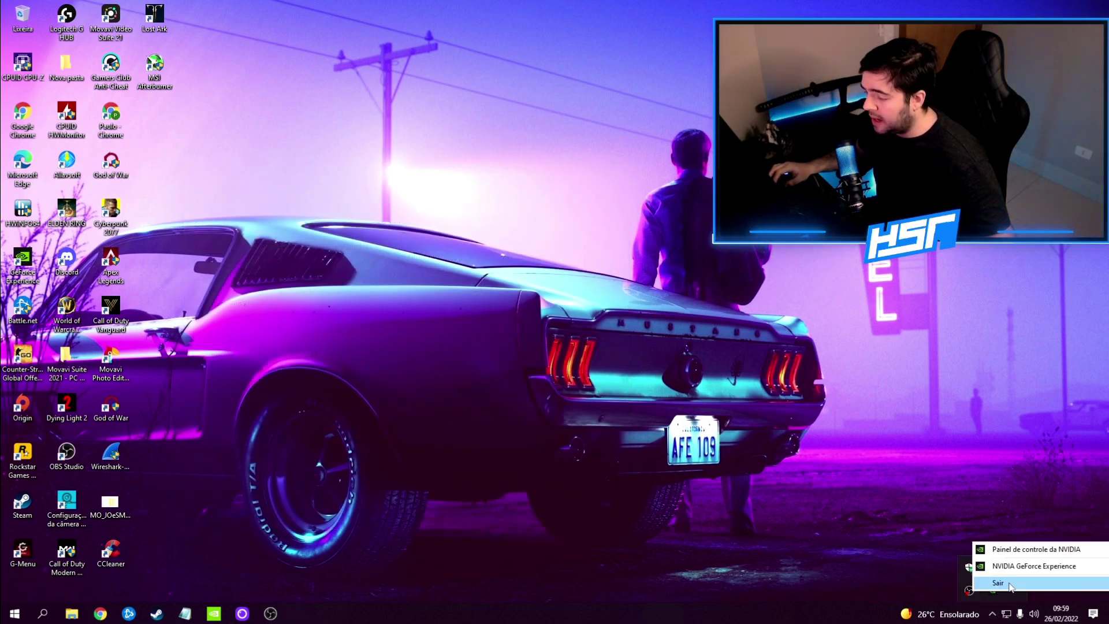
click(1013, 567)
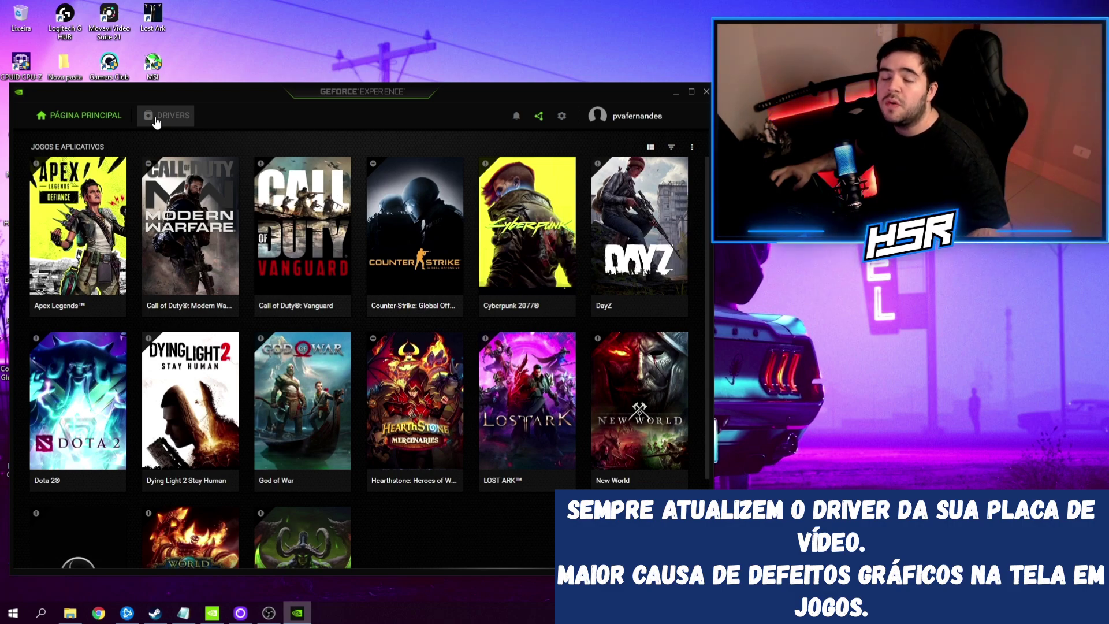
click(167, 115)
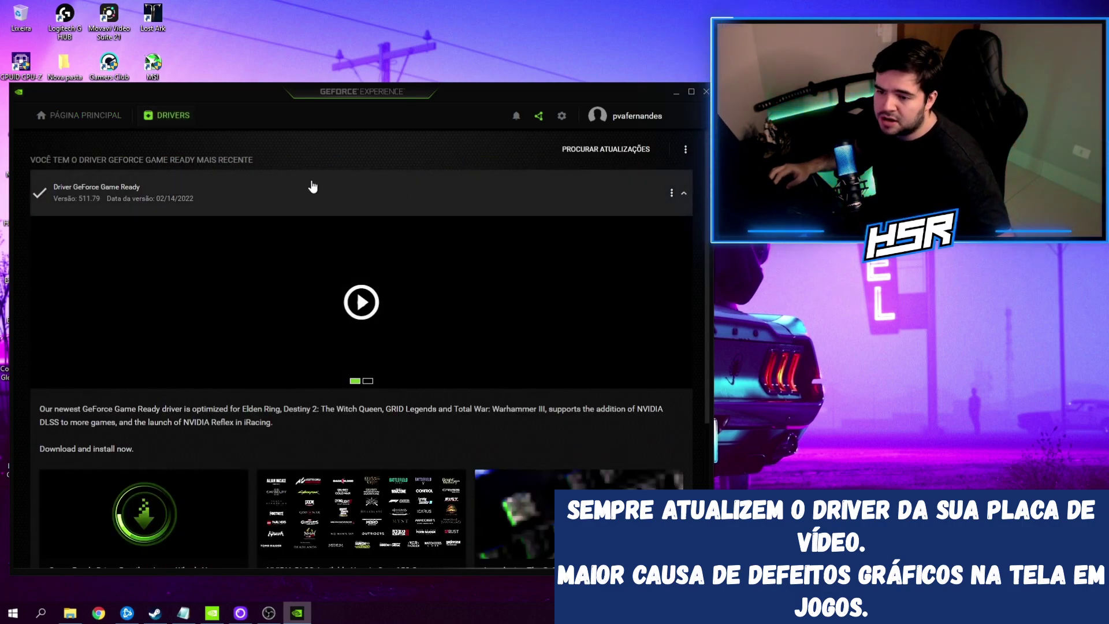
click(578, 149)
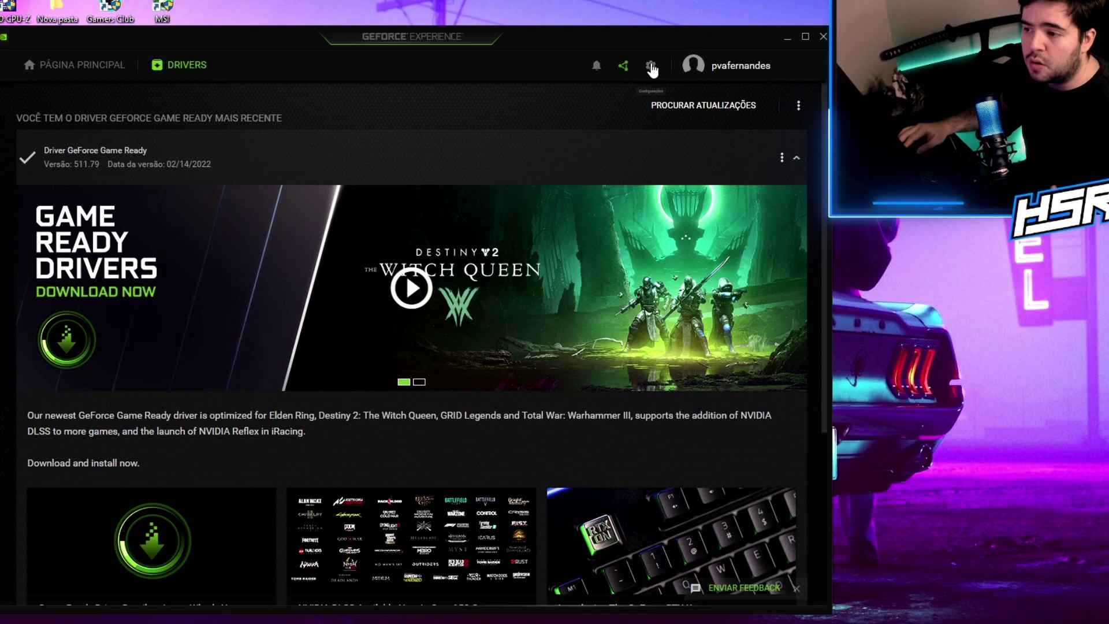
Review the in-game overlay and image scaling options in the GeForce Experience general settings, and minimize the window.
click(561, 116)
scroll(303, 289, down, 3)
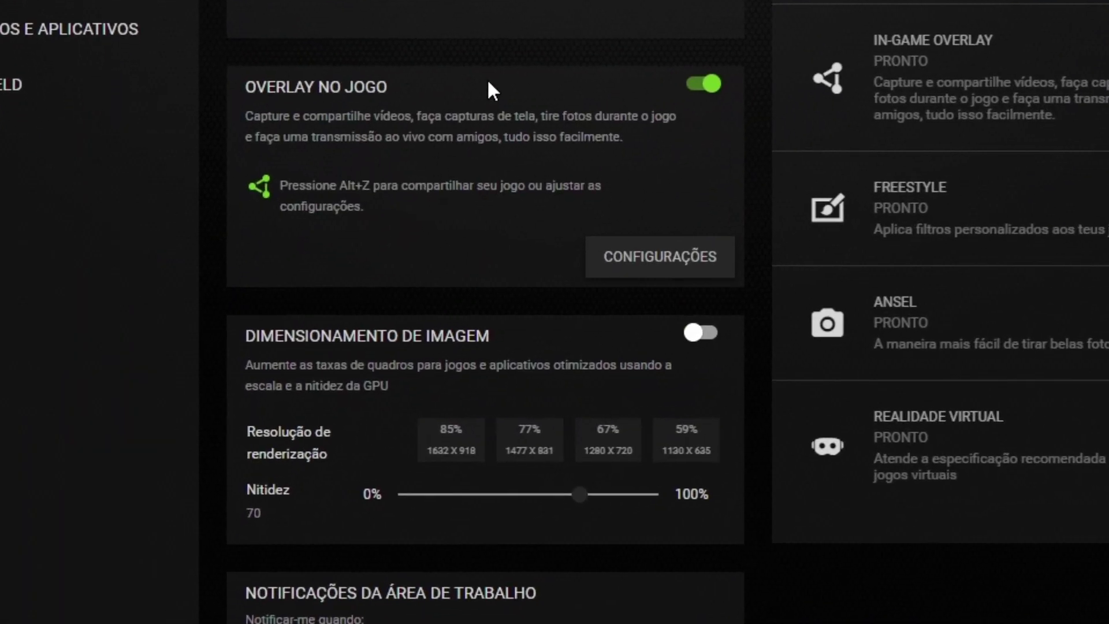
scroll(403, 280, down, 2)
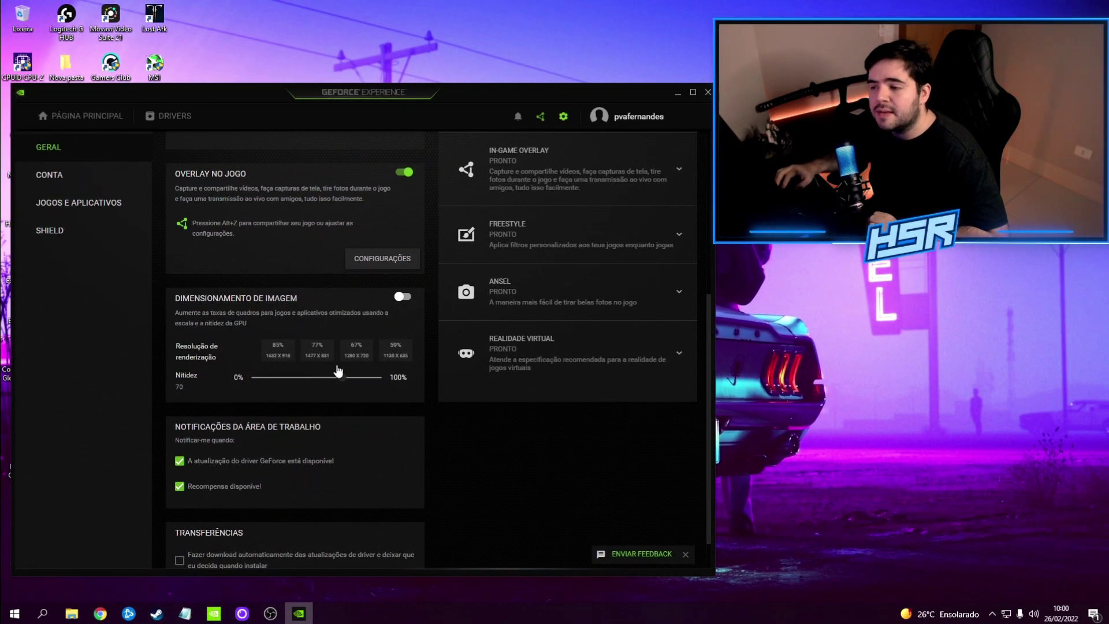
click(678, 92)
Open the NVIDIA Control Panel, view the global 3D settings and return to the program-specific 3D settings.
right_click(351, 262)
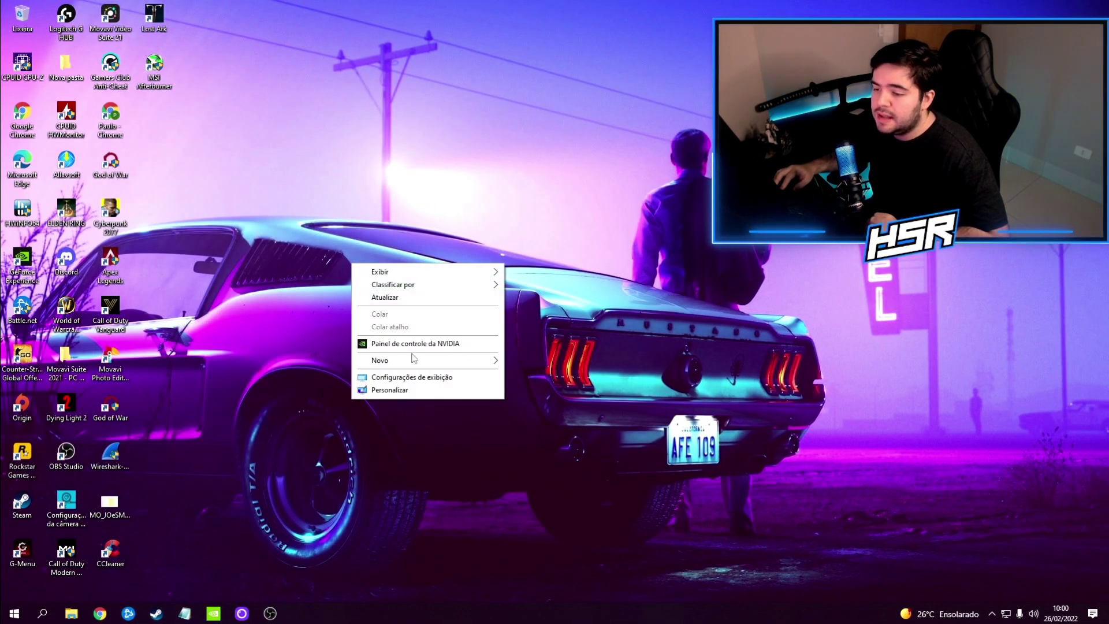
click(405, 345)
drag(364, 84, 379, 112)
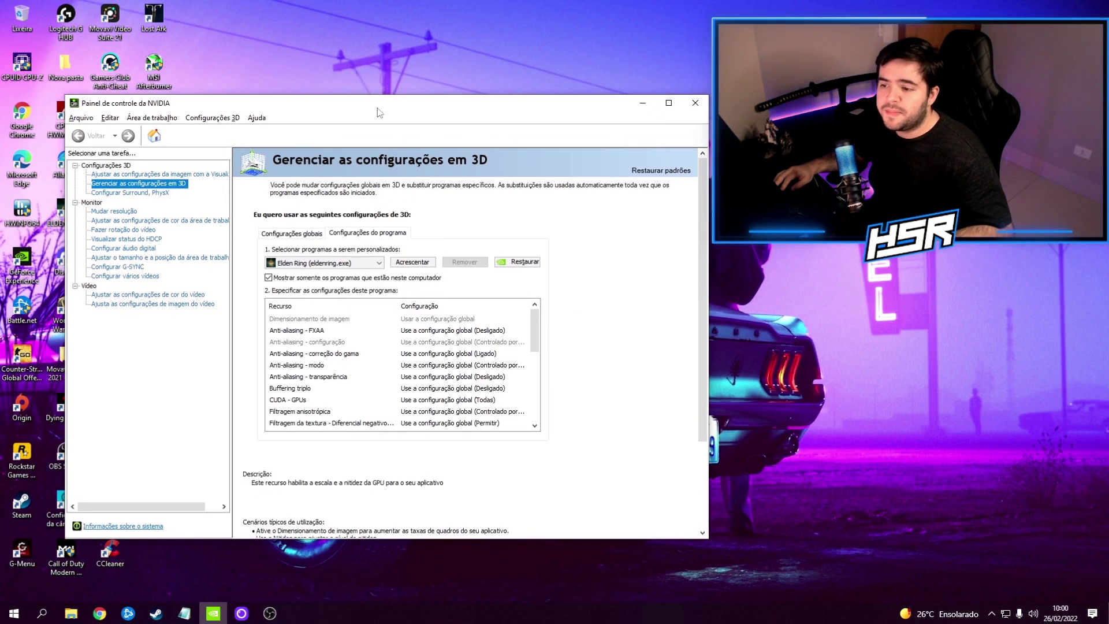
click(308, 233)
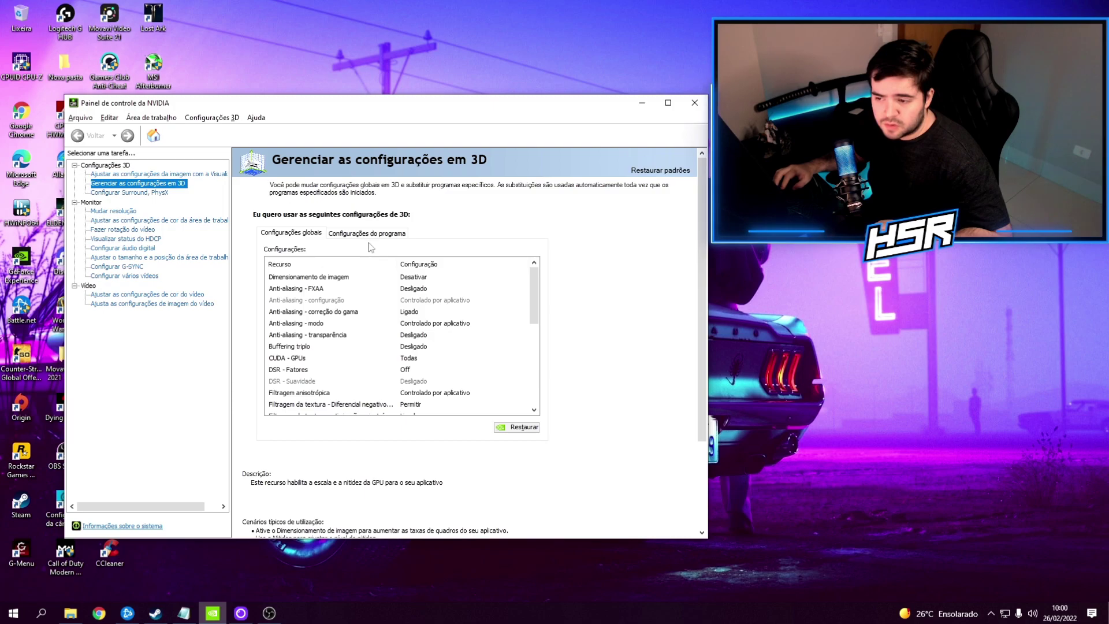
click(365, 233)
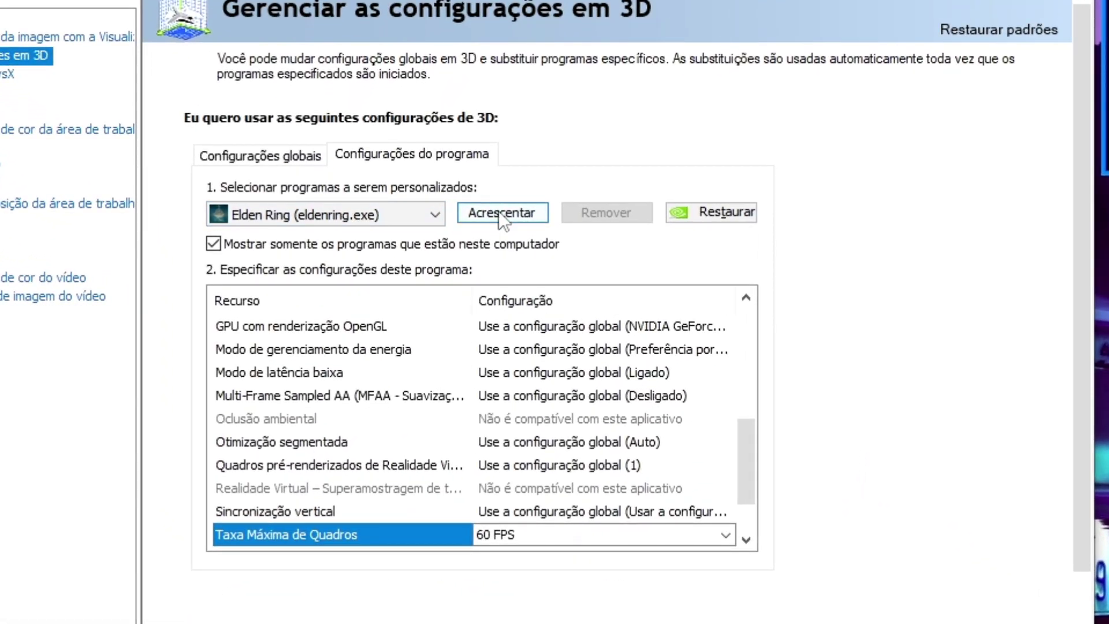
Start adding a program to the program-specific 3D settings and locate ELDEN RING among the recently used programs.
click(497, 212)
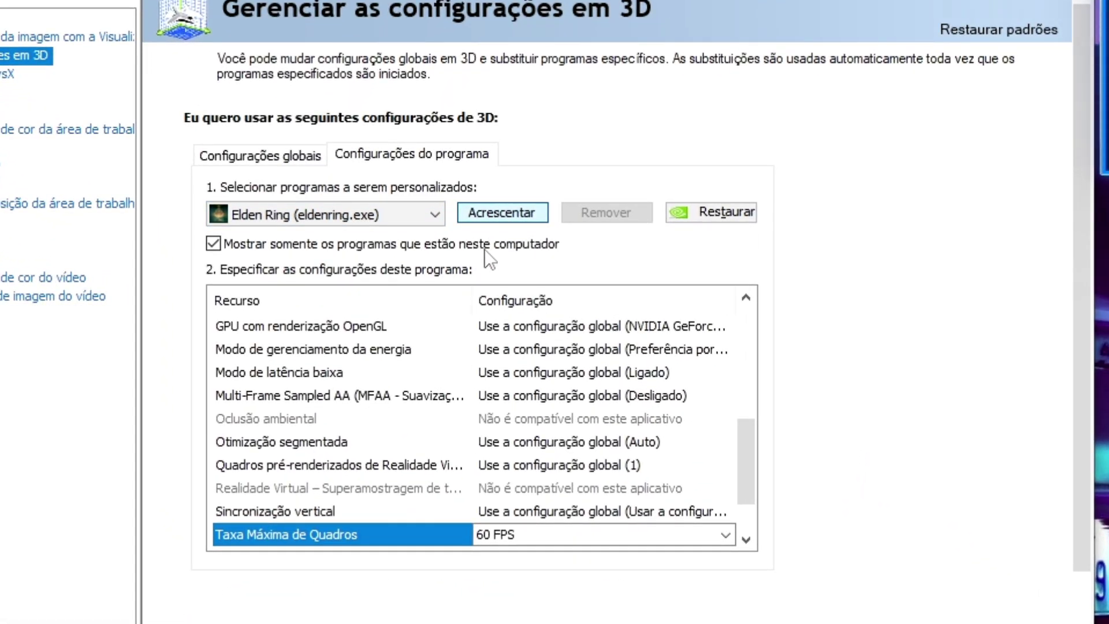
drag(446, 7, 382, 2)
drag(635, 123, 640, 209)
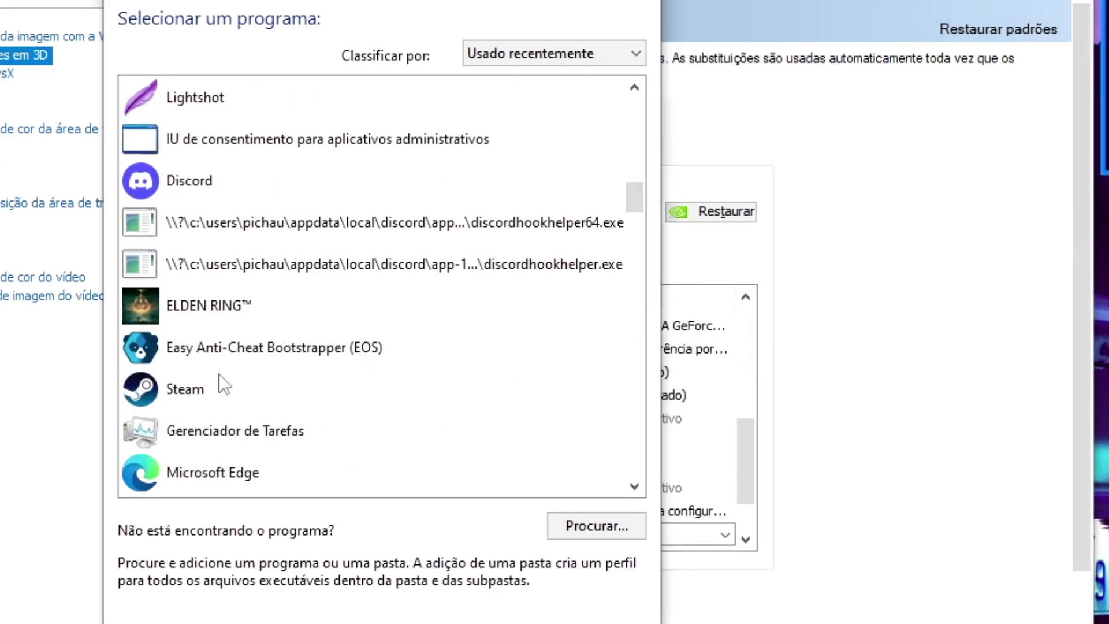
scroll(240, 311, down, 1)
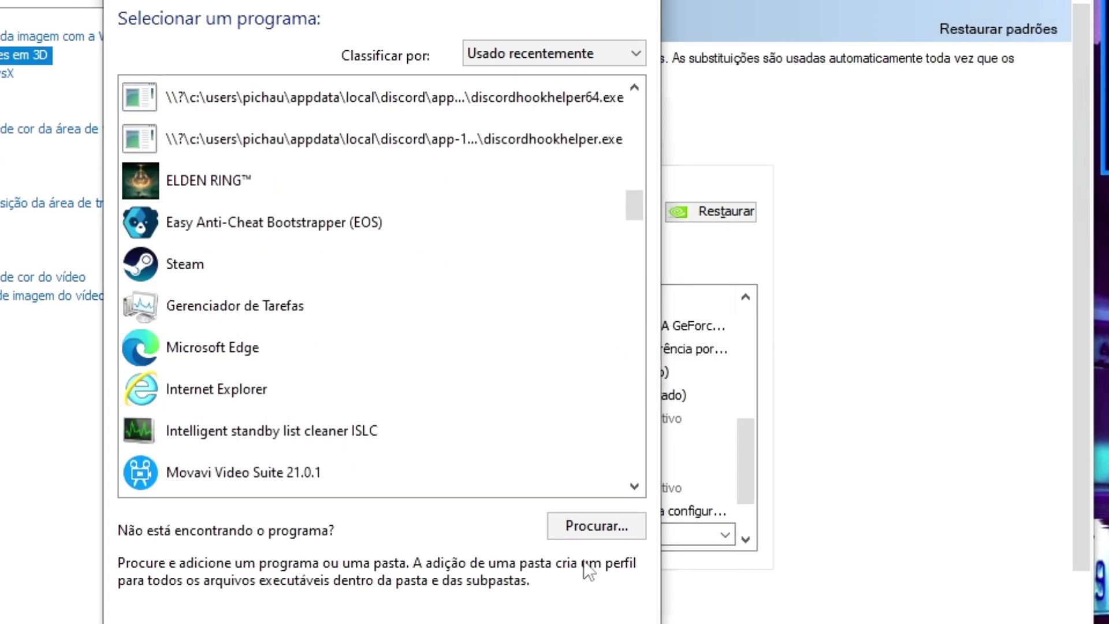
click(577, 525)
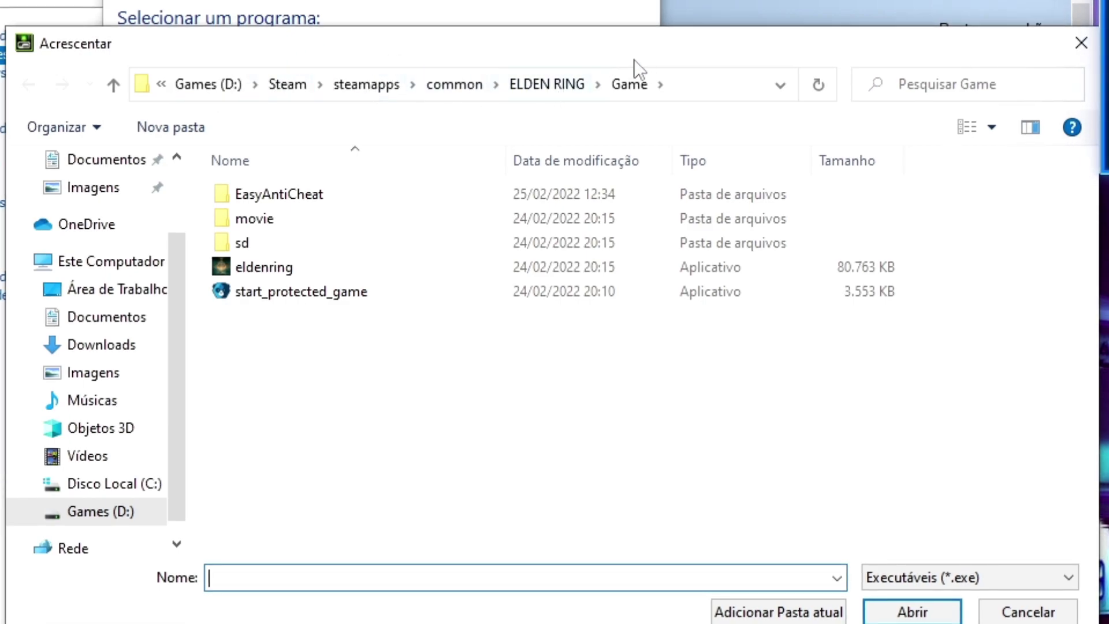
click(268, 267)
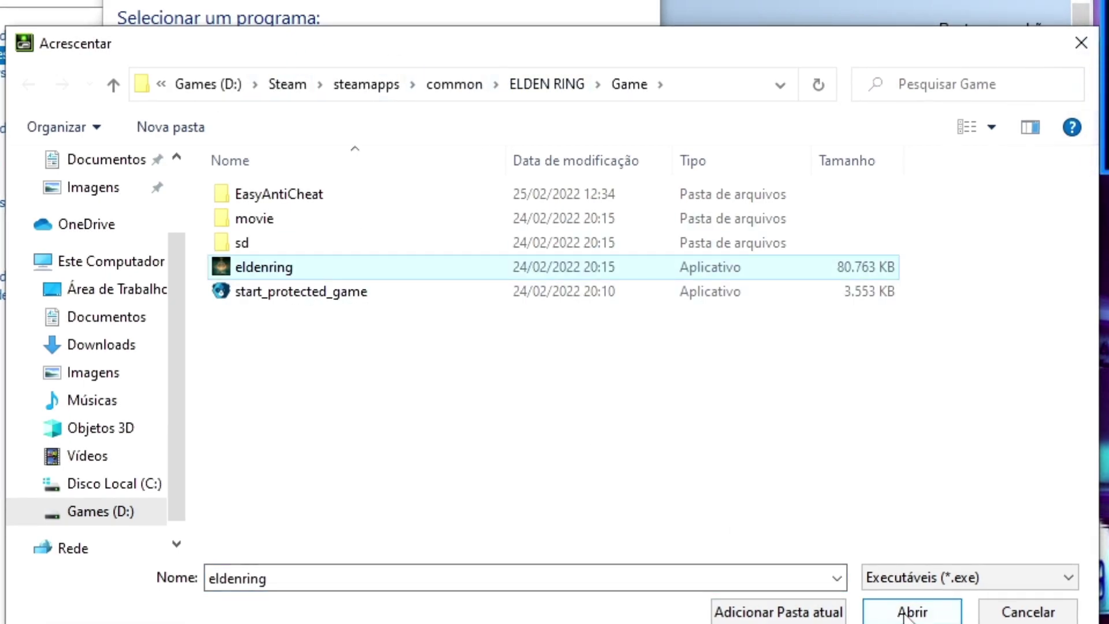
click(1027, 612)
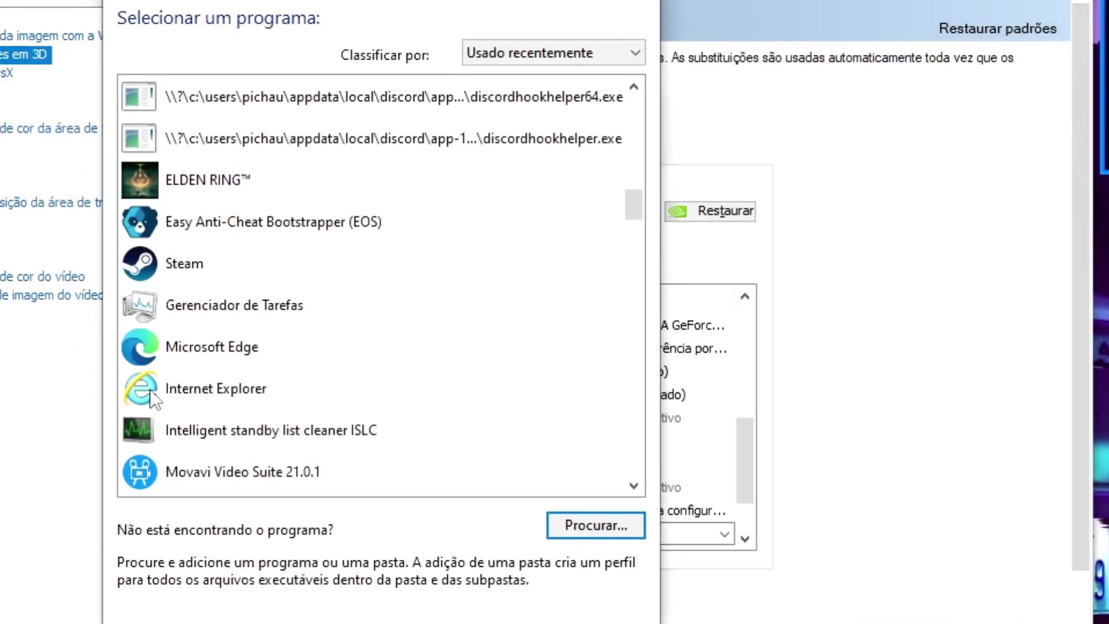
Add ELDEN RING from the recently used programs to the program-specific 3D settings.
click(266, 179)
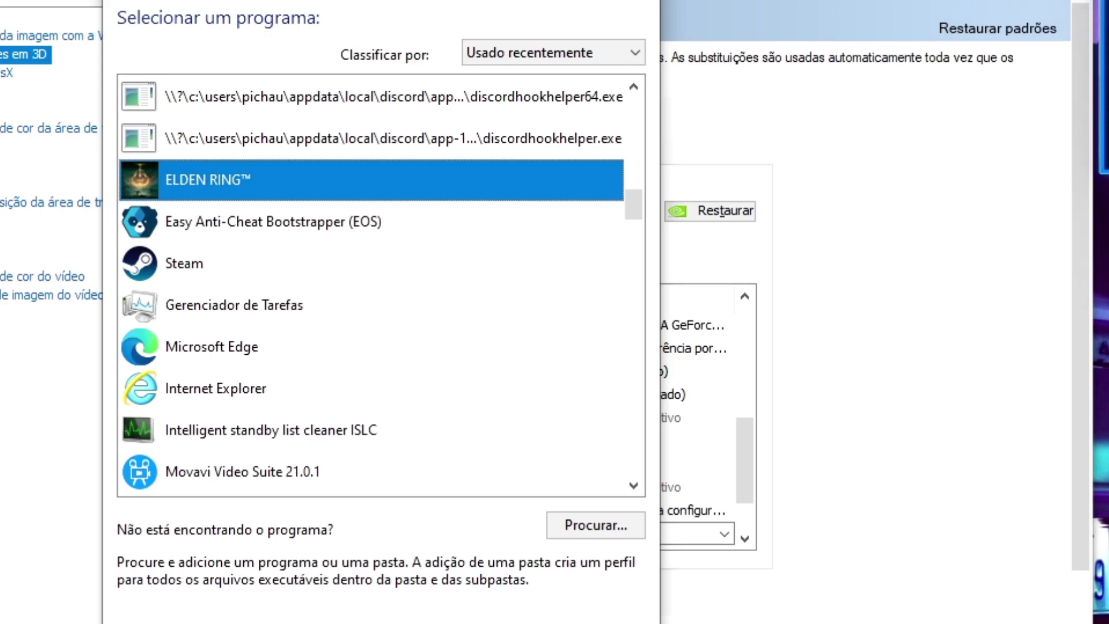
key(Return)
Try a maximum frame rate (Taxa Máxima de Quadros) of 30 FPS for Elden Ring and cancel the change.
drag(740, 432, 745, 475)
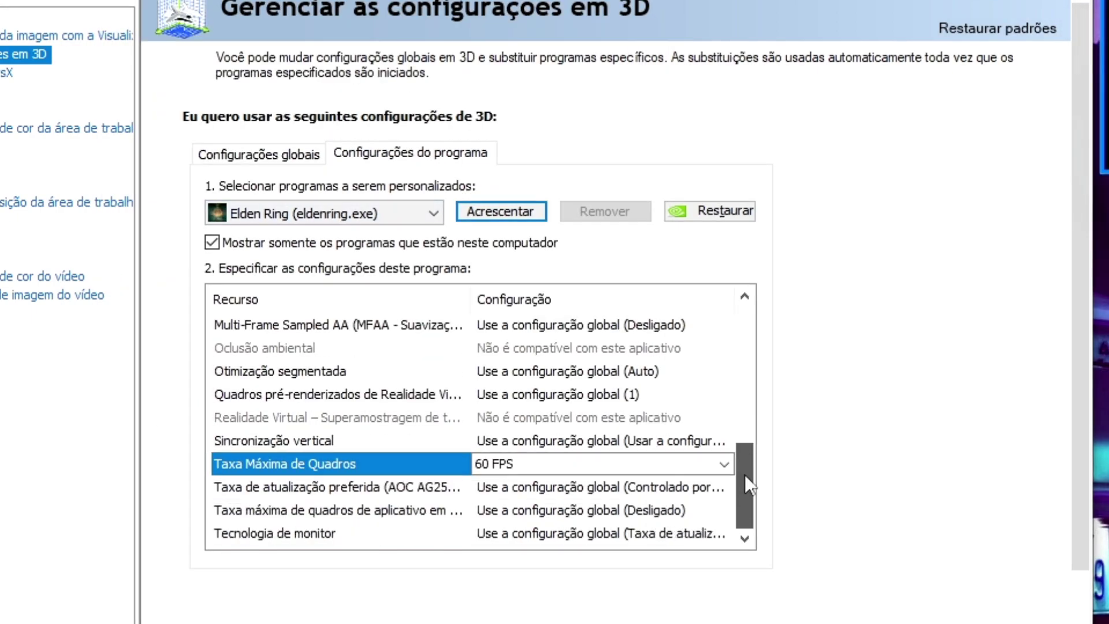
click(403, 467)
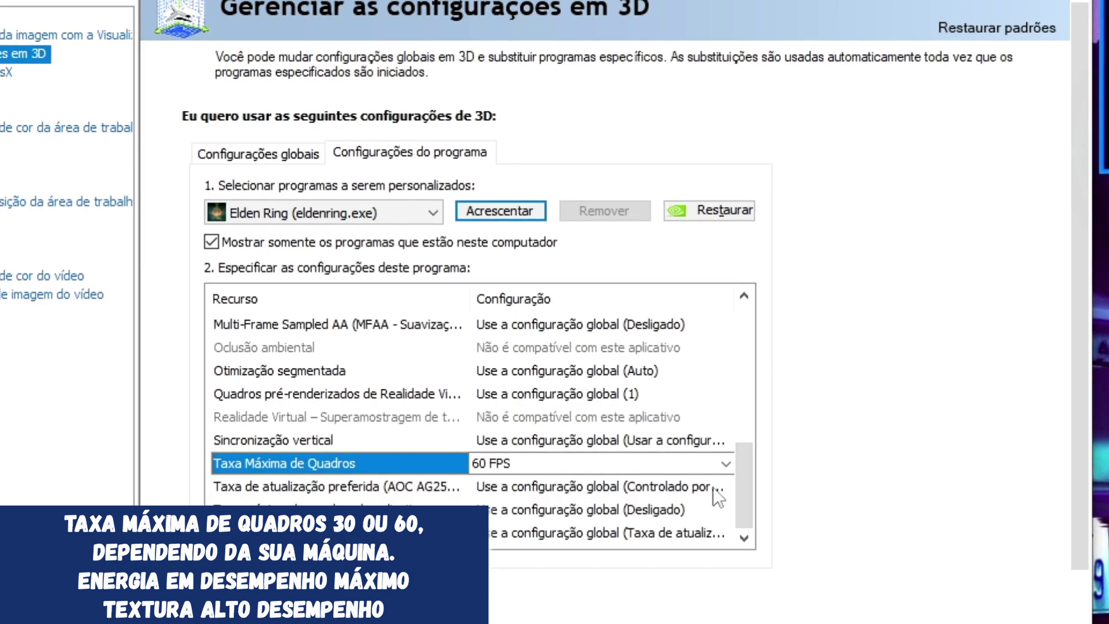
drag(742, 500, 743, 492)
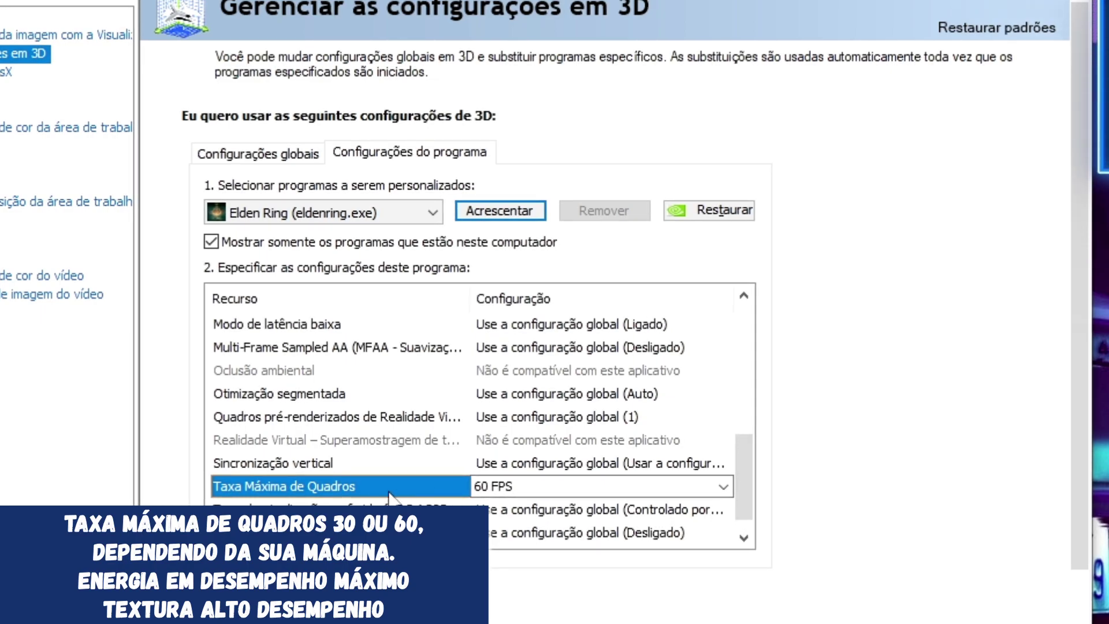
click(511, 486)
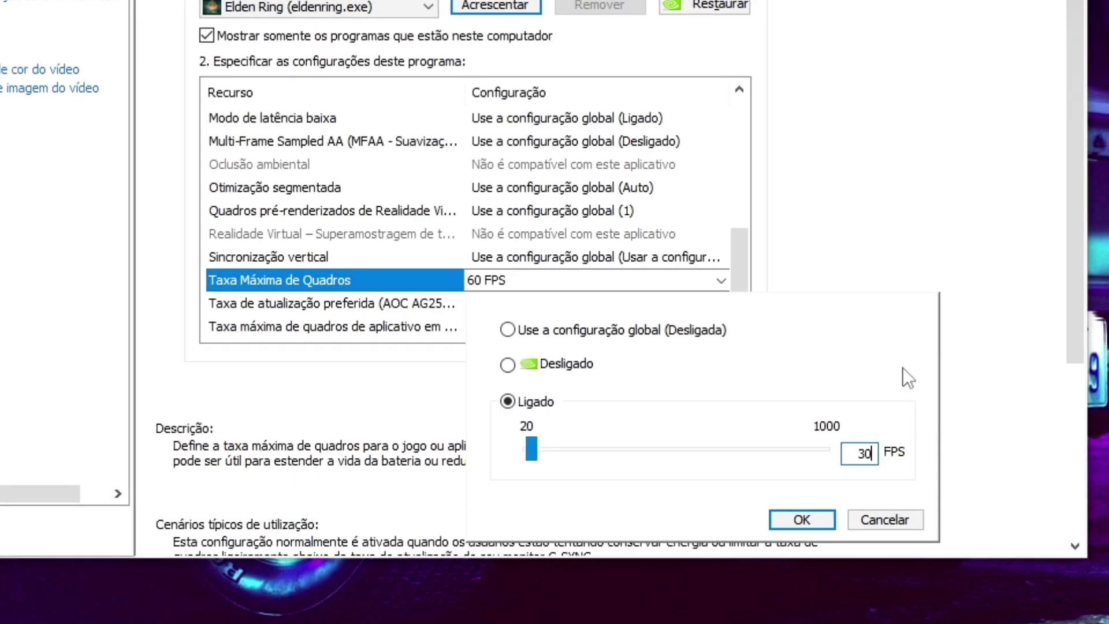
click(890, 519)
Set Elden Ring's power management mode (Modo de gerenciamento da energia) to Preferência por desempenho máximo.
drag(739, 284, 729, 256)
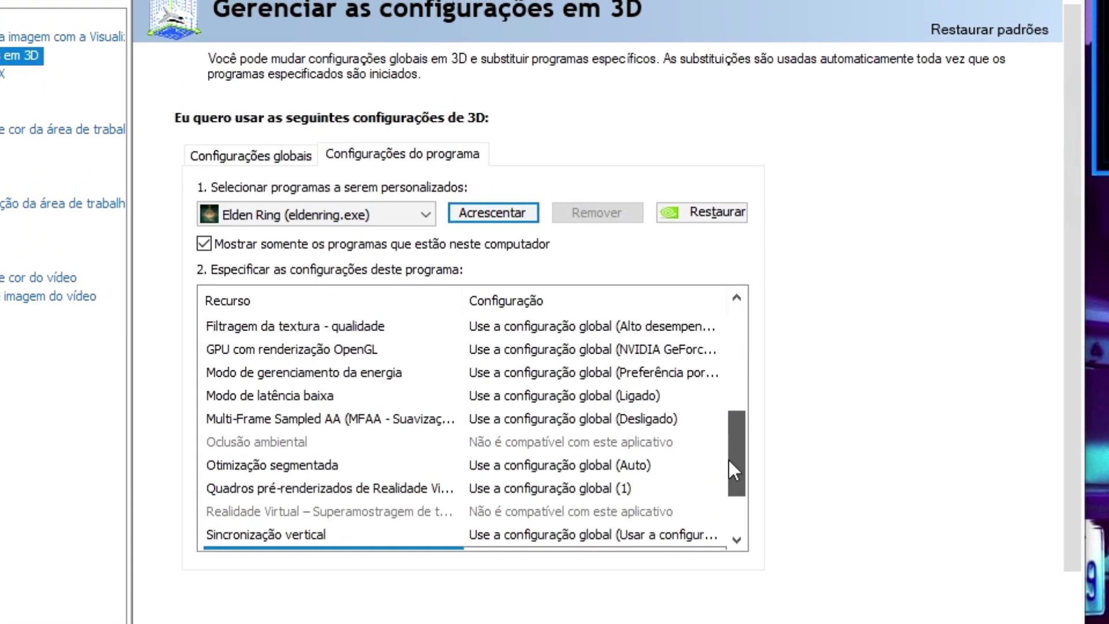
drag(733, 470, 728, 453)
click(546, 395)
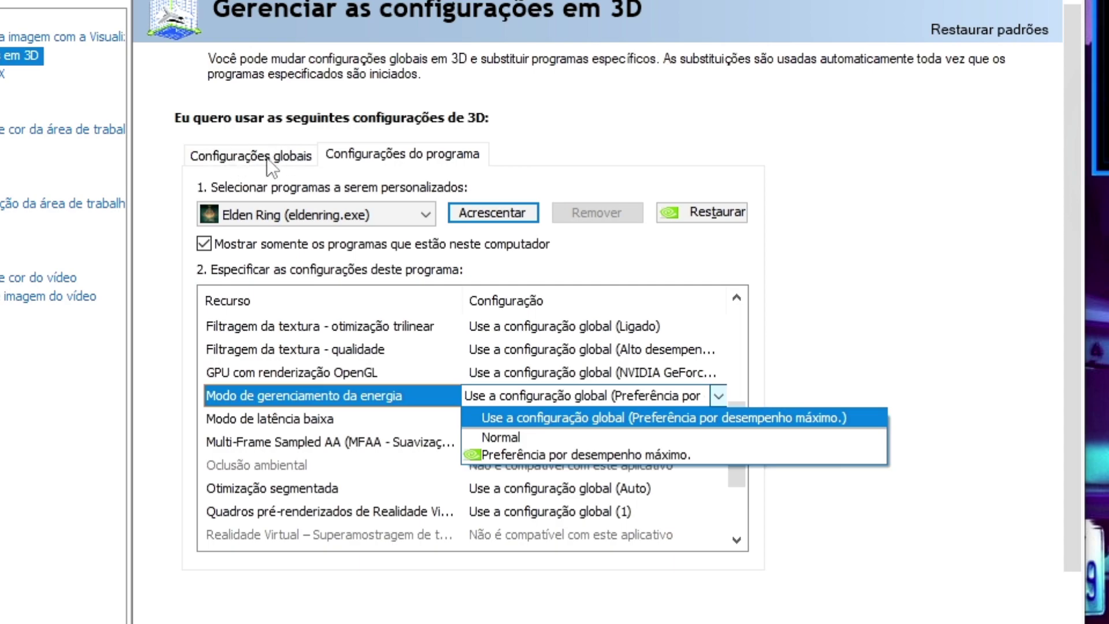
click(618, 456)
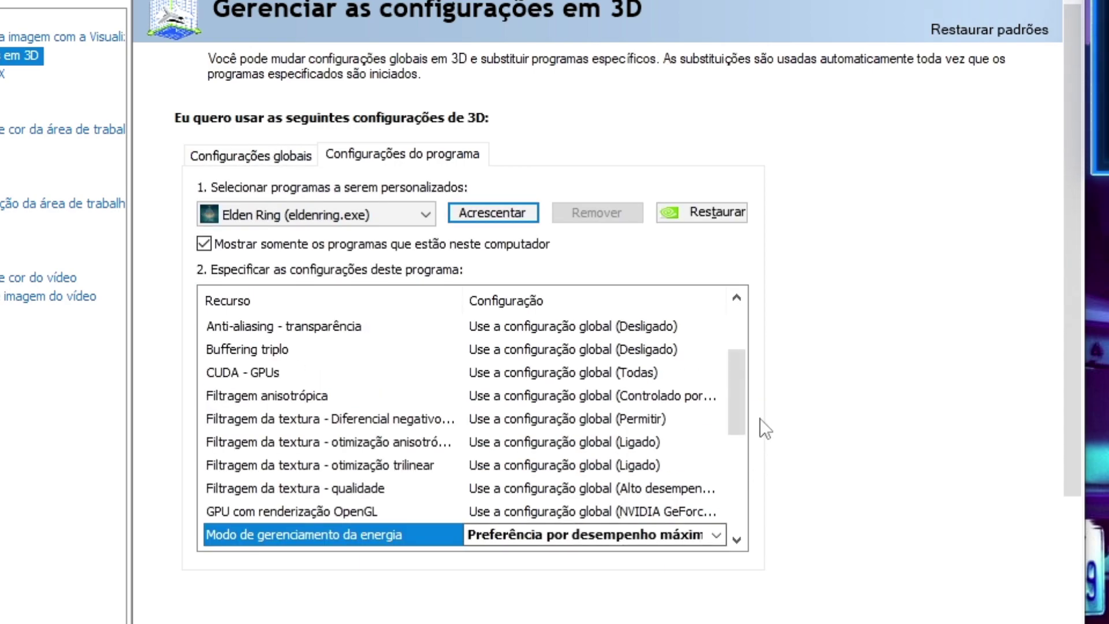
Set Elden Ring's texture filtering quality (Filtragem da textura - qualidade) to Alto desempenho.
scroll(737, 403, down, 1)
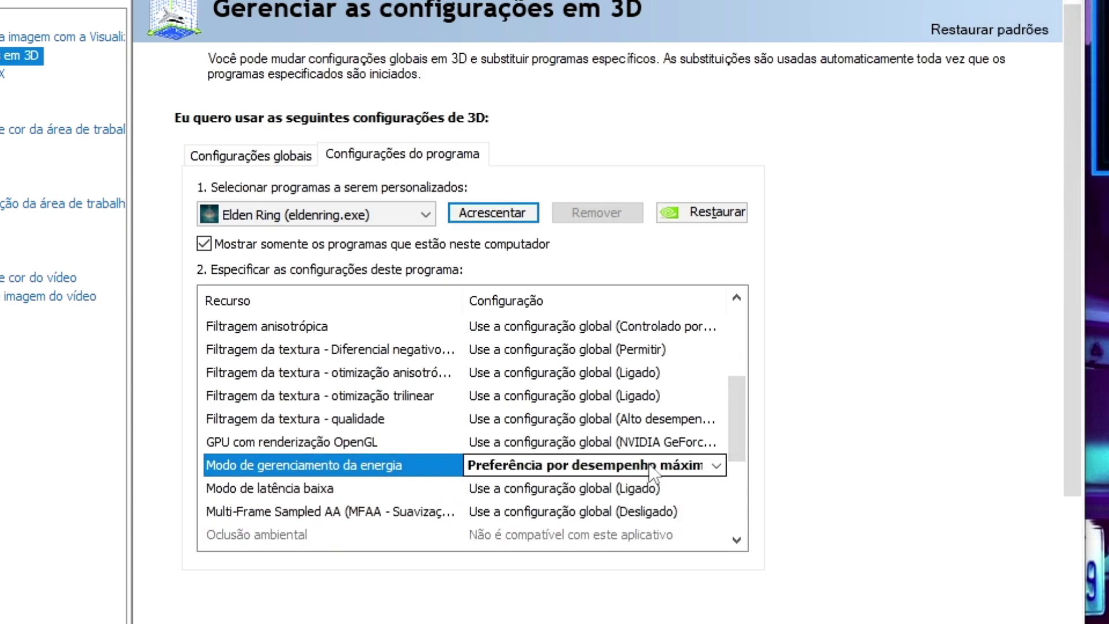
click(294, 417)
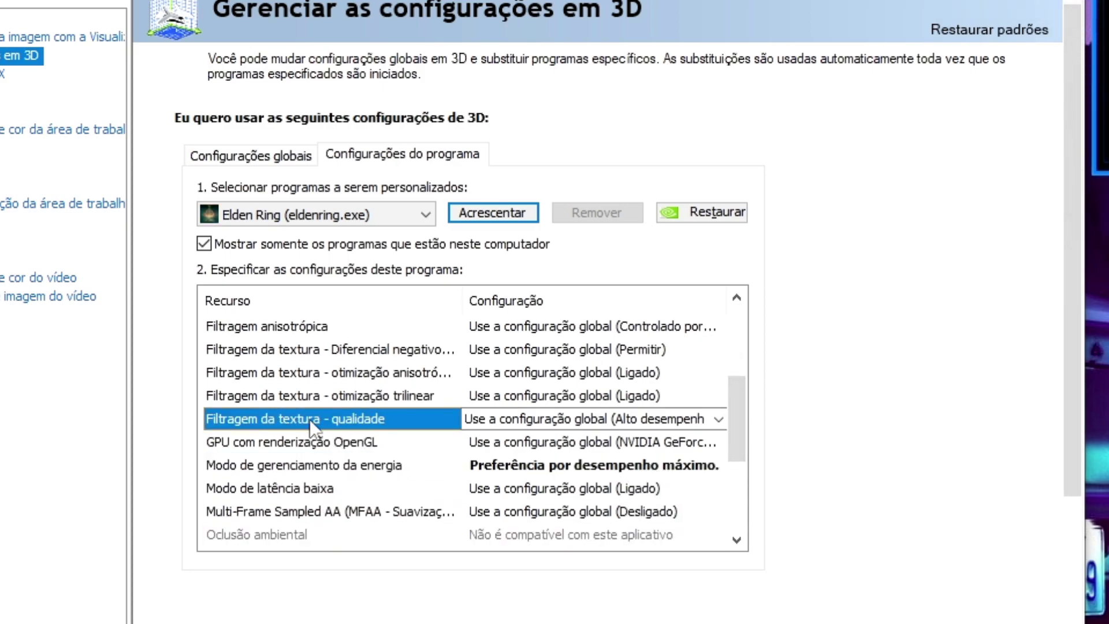
click(514, 428)
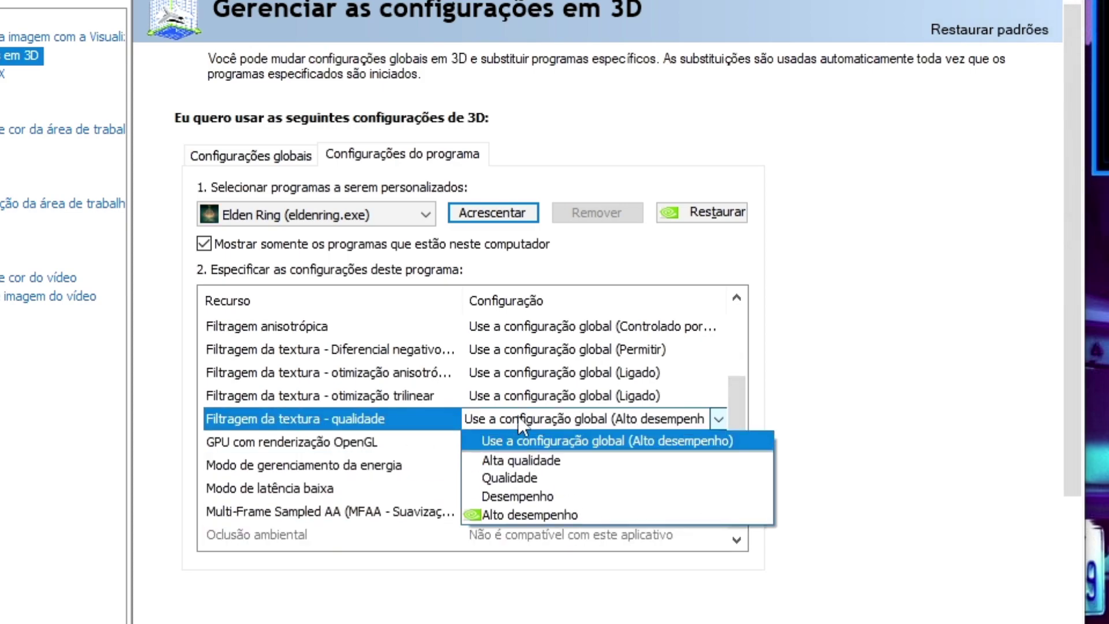
click(542, 515)
drag(732, 380, 736, 456)
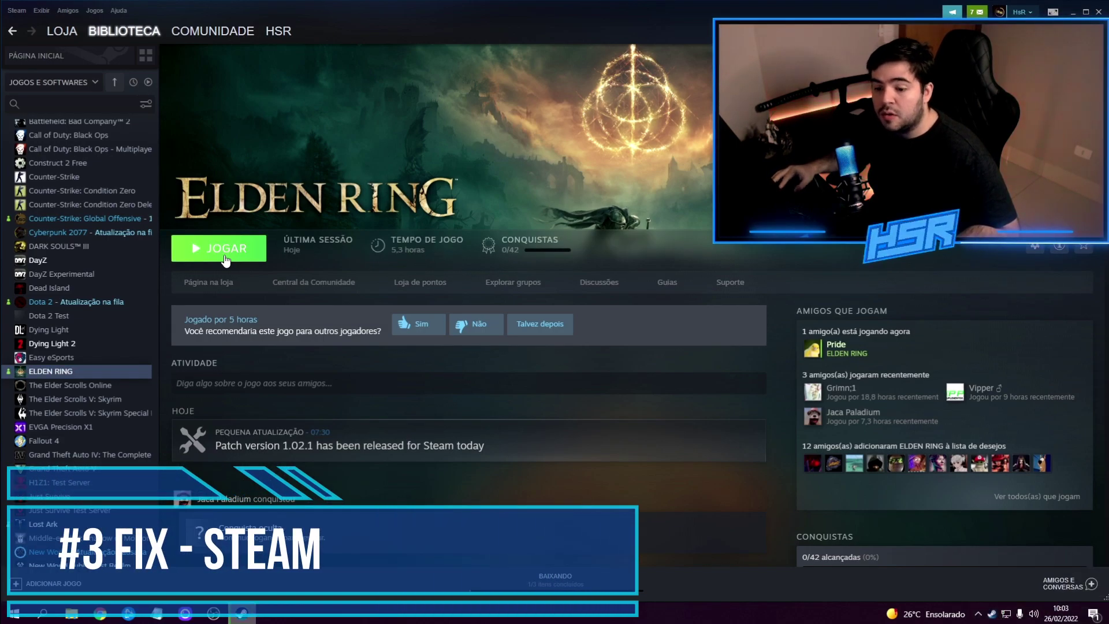
Switch to Steam and browse to ELDEN RING's installation folder from the local files section of its properties.
right_click(85, 374)
click(137, 438)
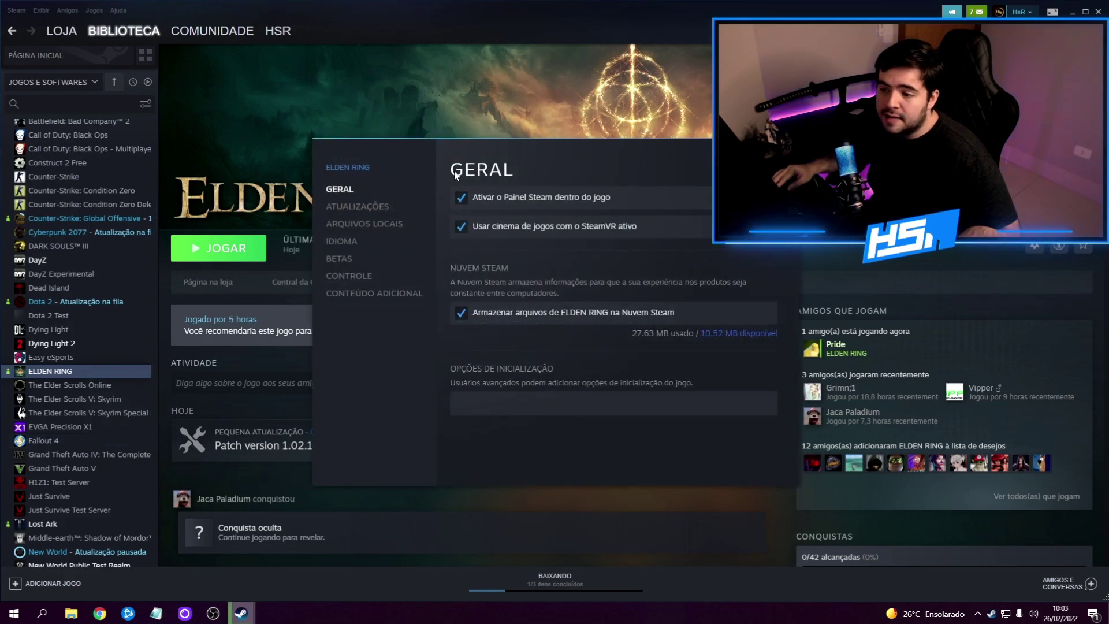
click(351, 242)
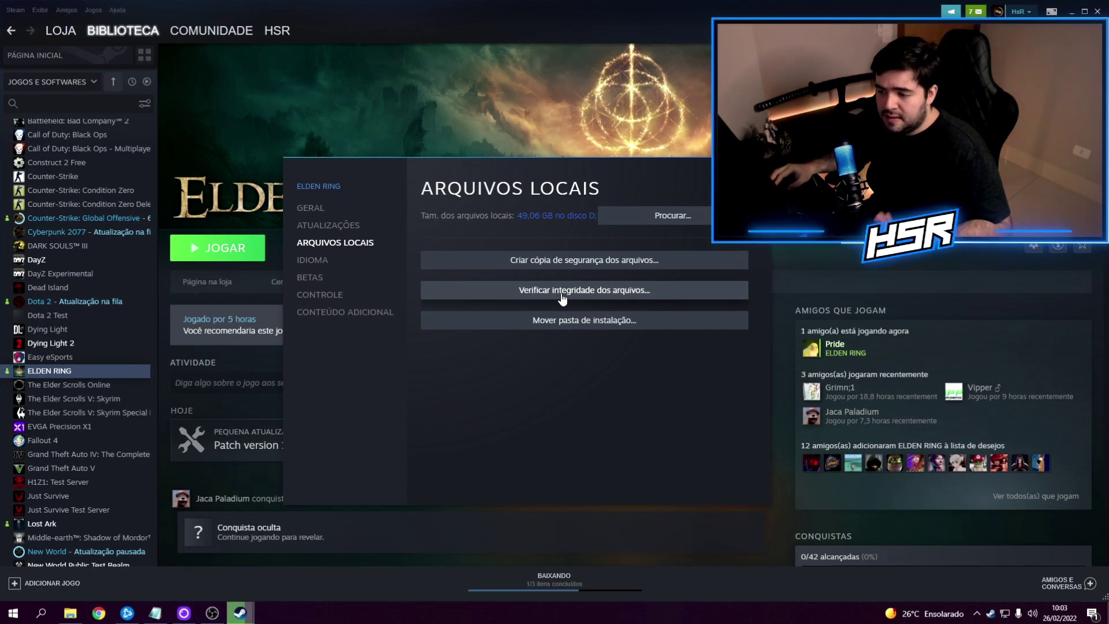
click(658, 217)
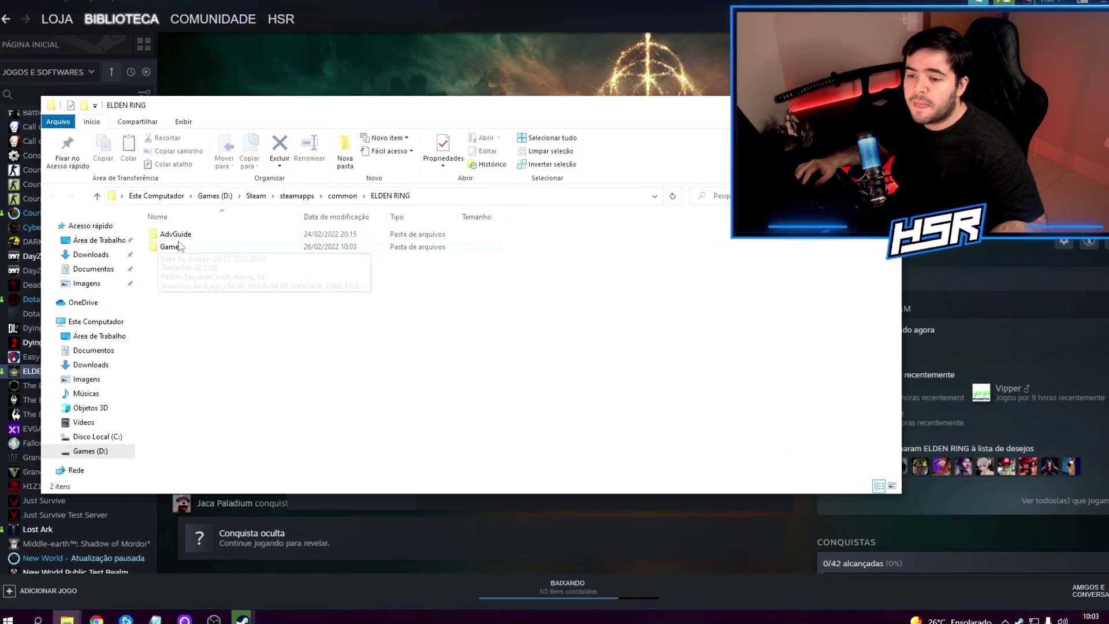
Open the properties of the eldenring application inside the Game folder.
double_click(173, 246)
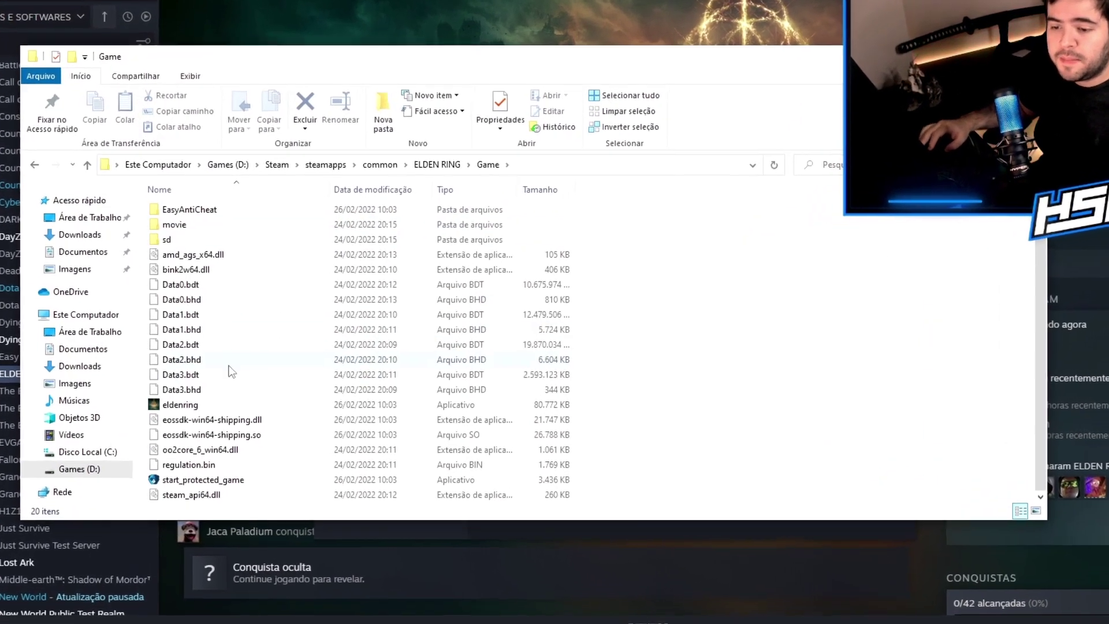
right_click(199, 410)
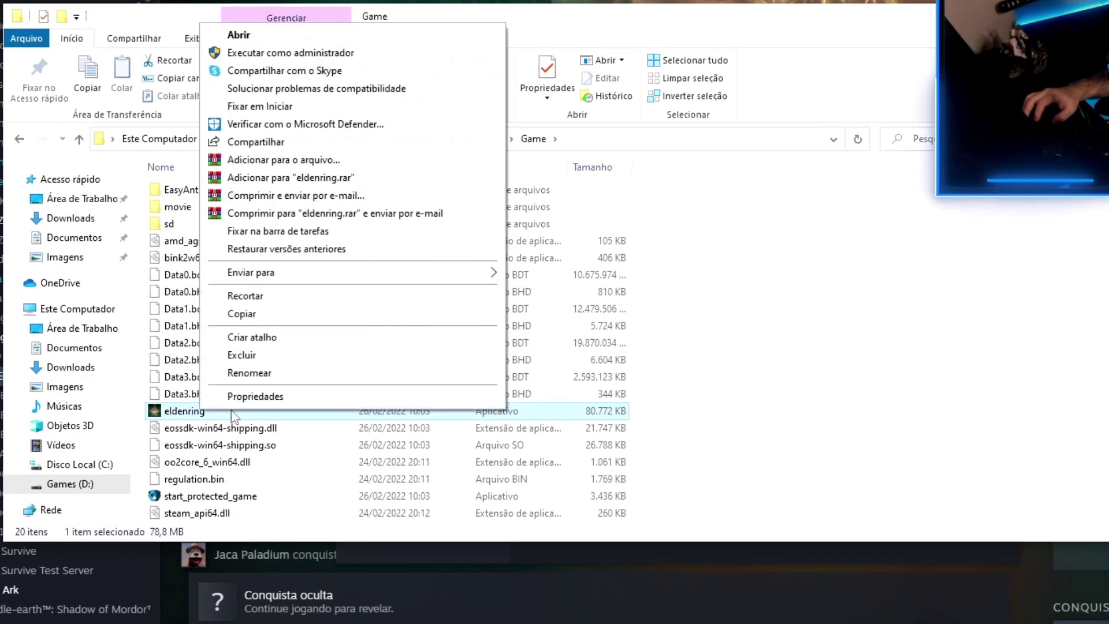
click(254, 396)
drag(383, 259, 500, 142)
click(413, 223)
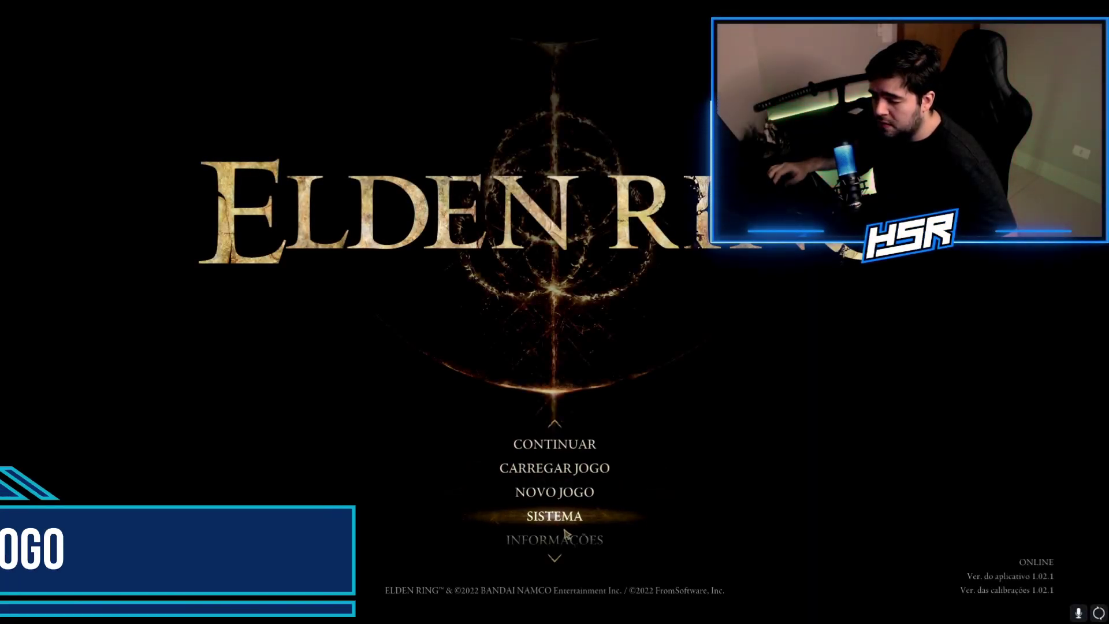
Switch to Elden Ring and set the launch setting (Configuração de inicialização) in the network settings to Jogar offline.
click(554, 514)
click(528, 116)
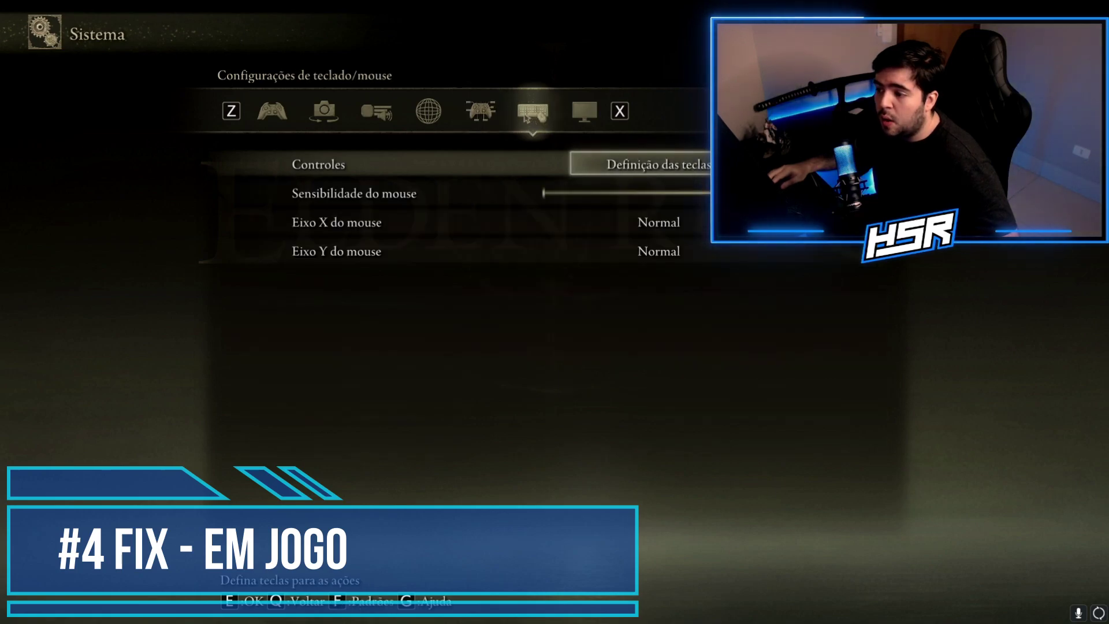
click(434, 116)
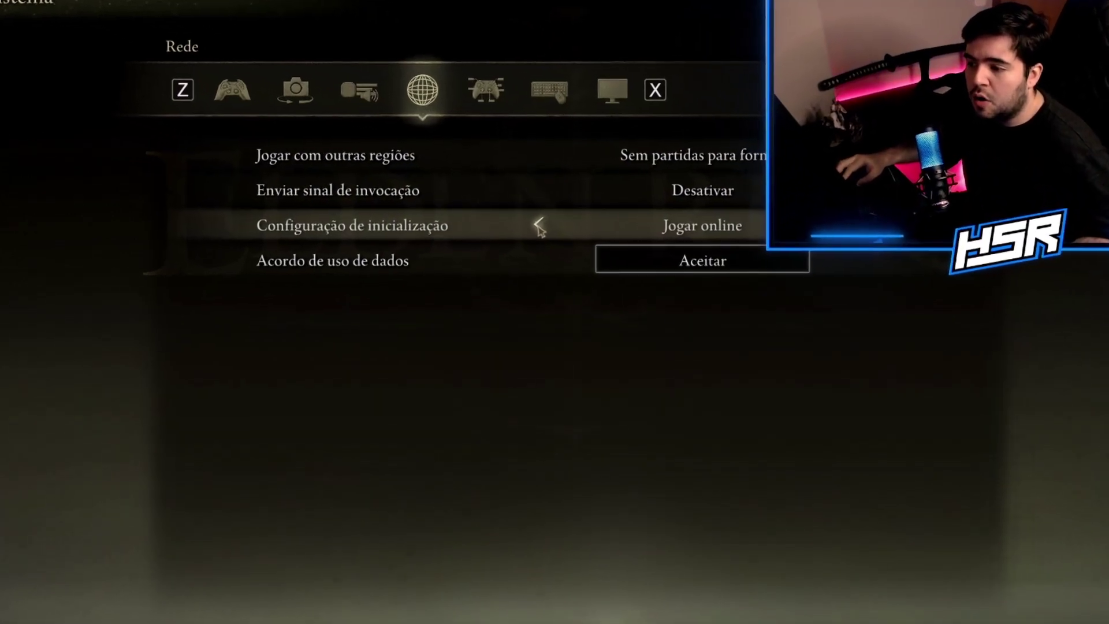
click(524, 223)
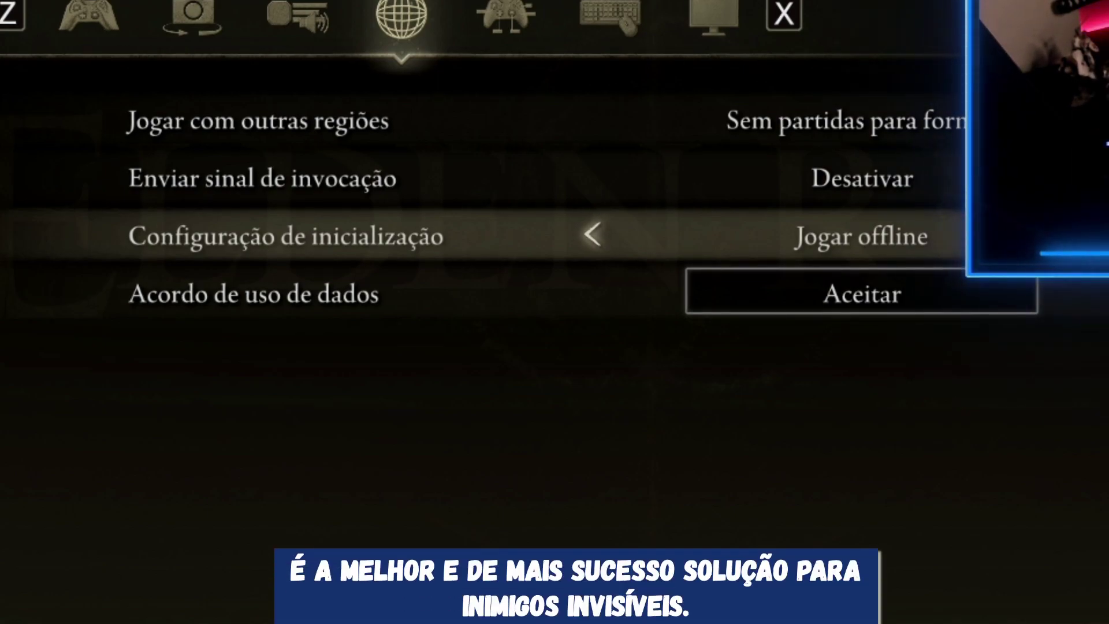
Review the screen mode options (Modo da tela) in the game's graphics settings.
click(699, 44)
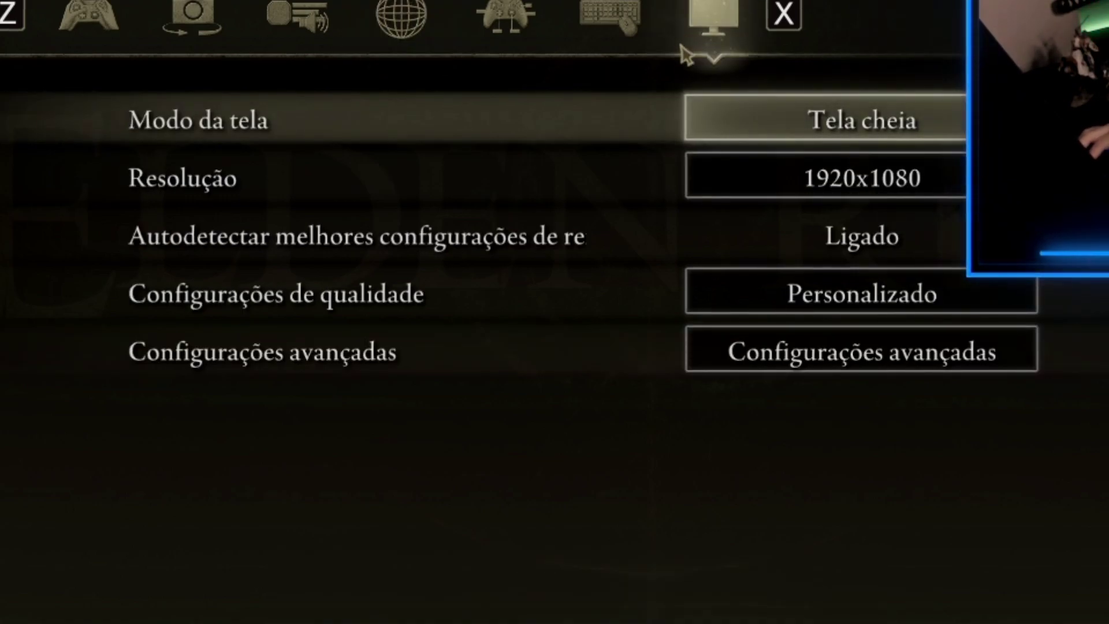
click(781, 118)
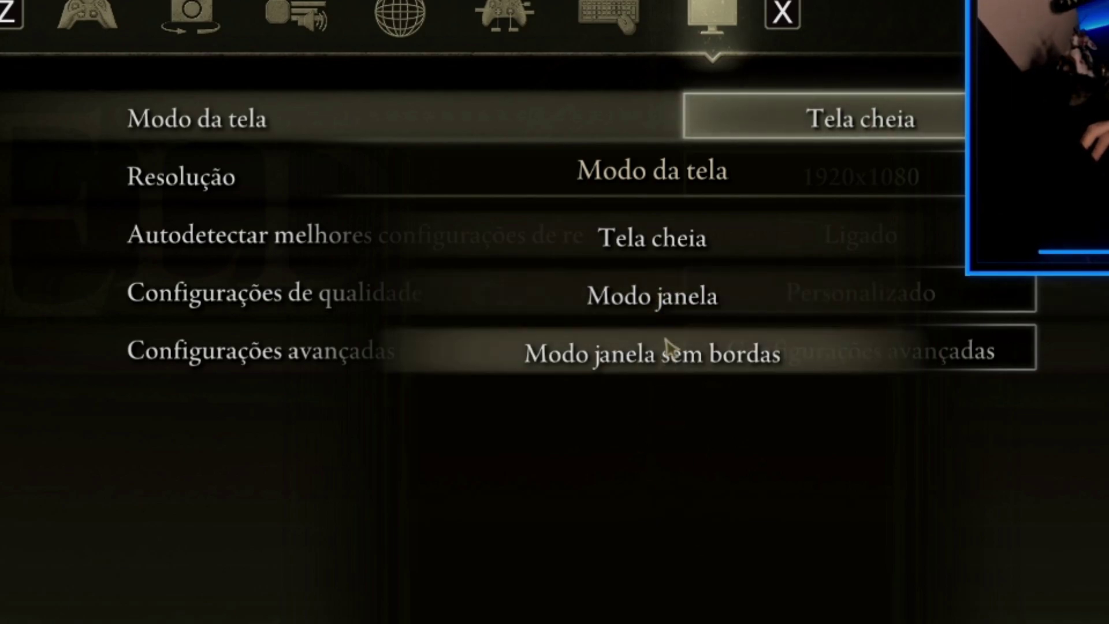
click(699, 300)
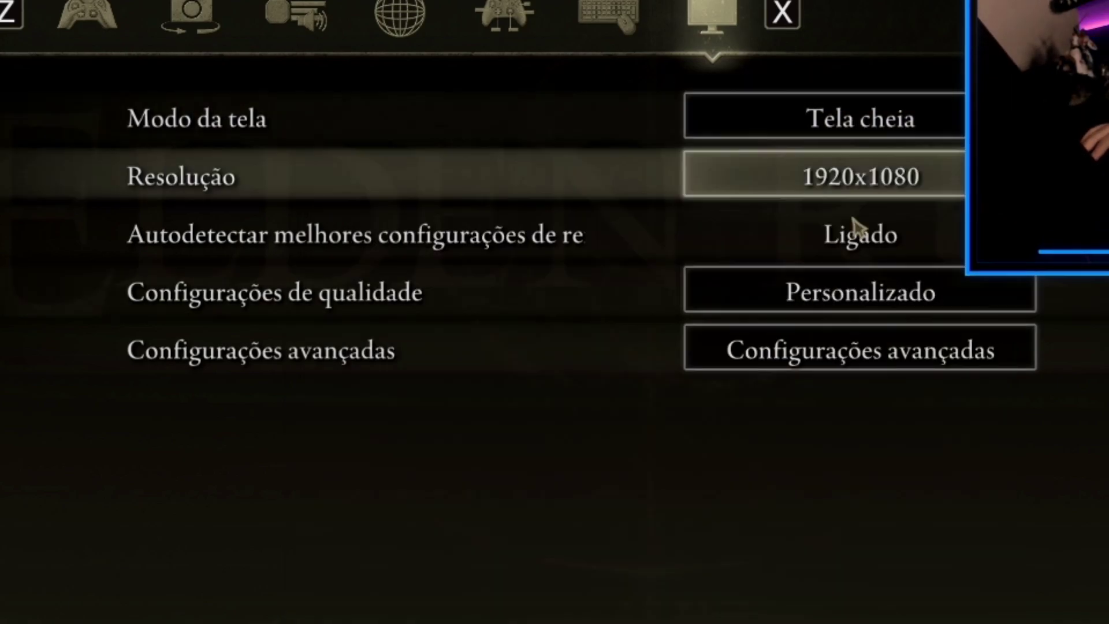
Examine the available resolutions and the advanced quality settings, and return to the graphics settings.
click(823, 193)
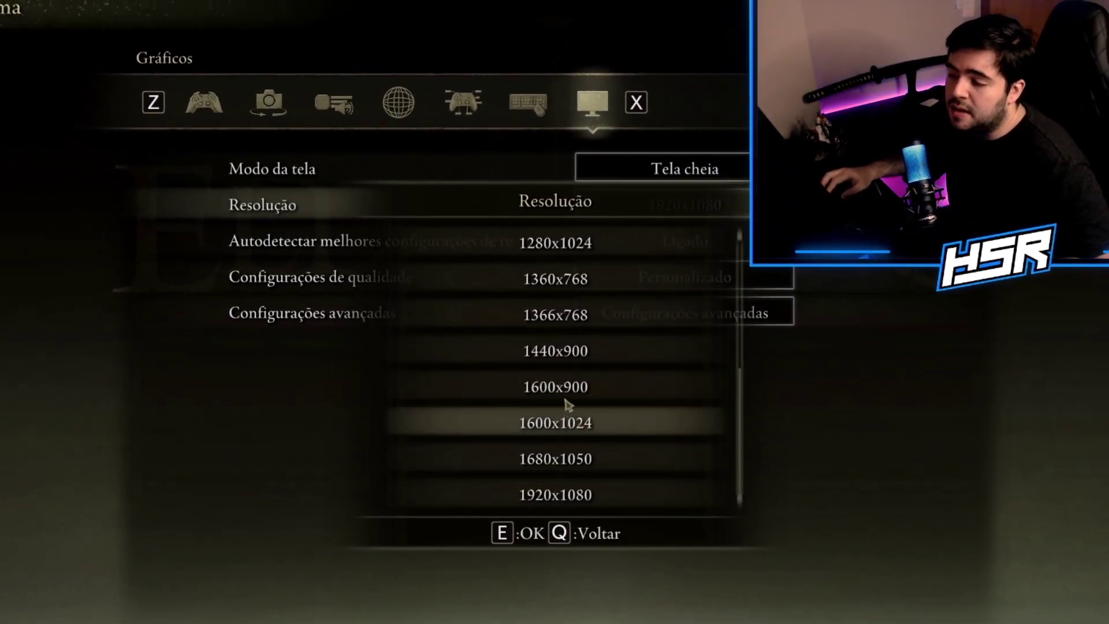
scroll(567, 405, up, 3)
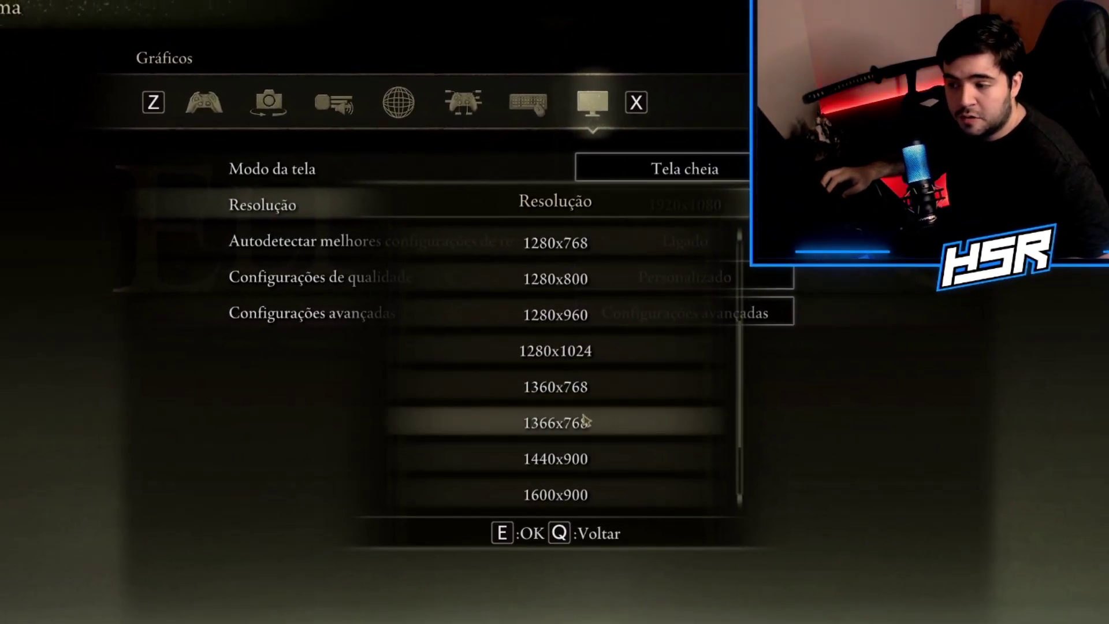
scroll(576, 382, down, 1)
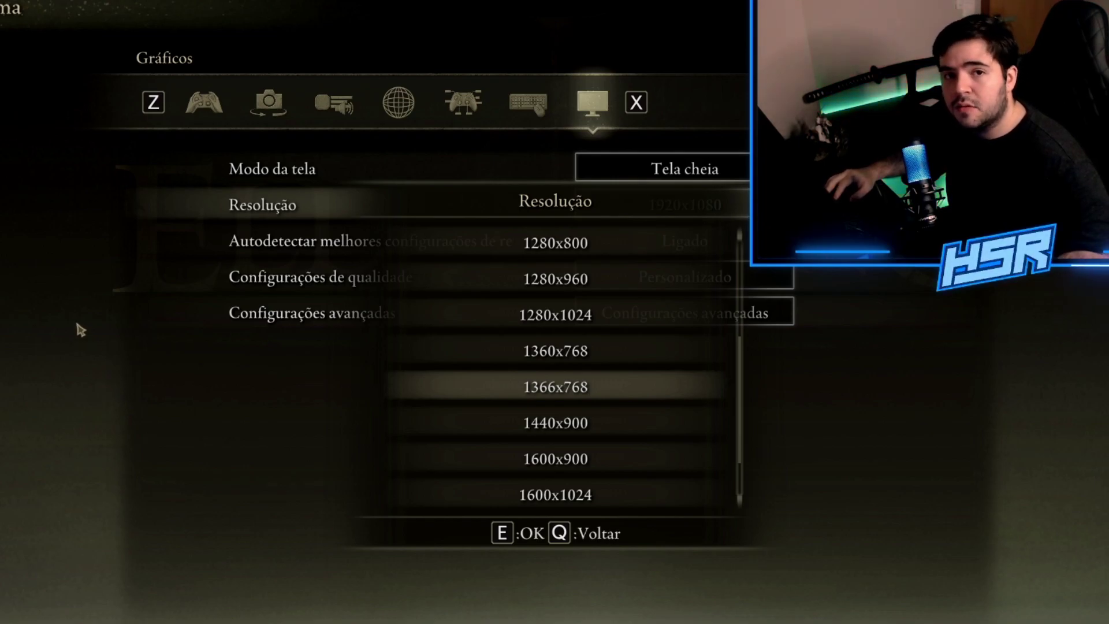
key(q)
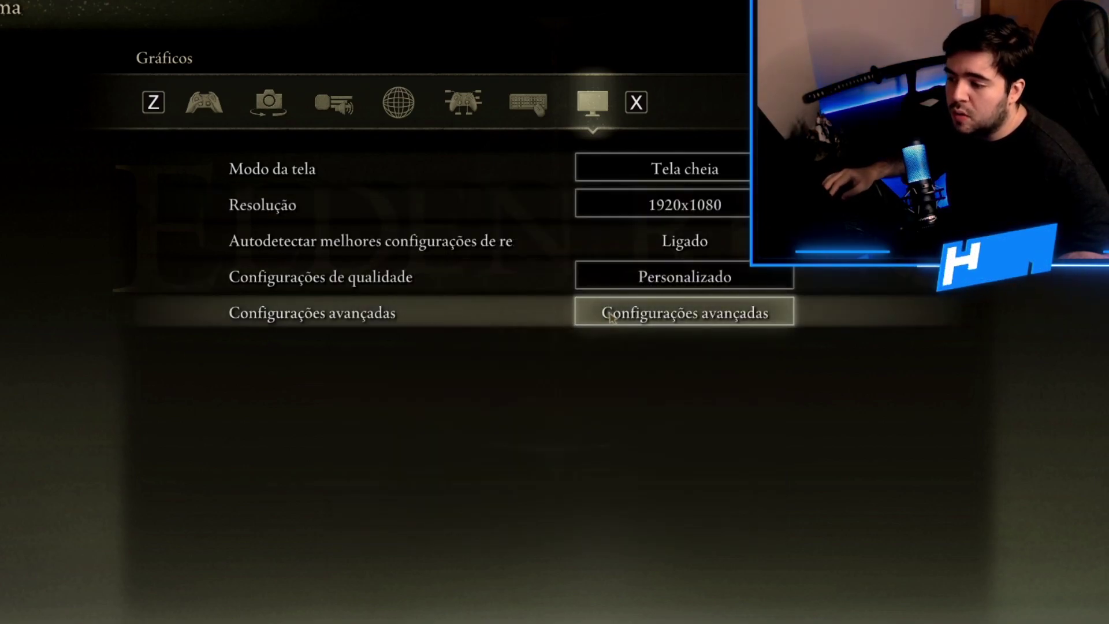
click(609, 316)
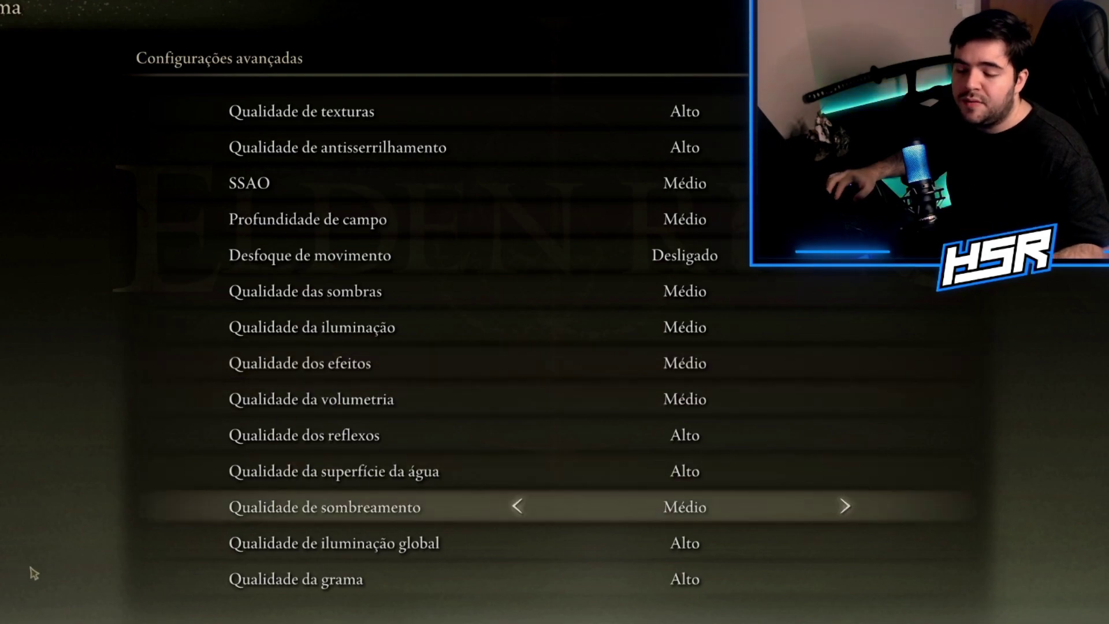
key(Escape)
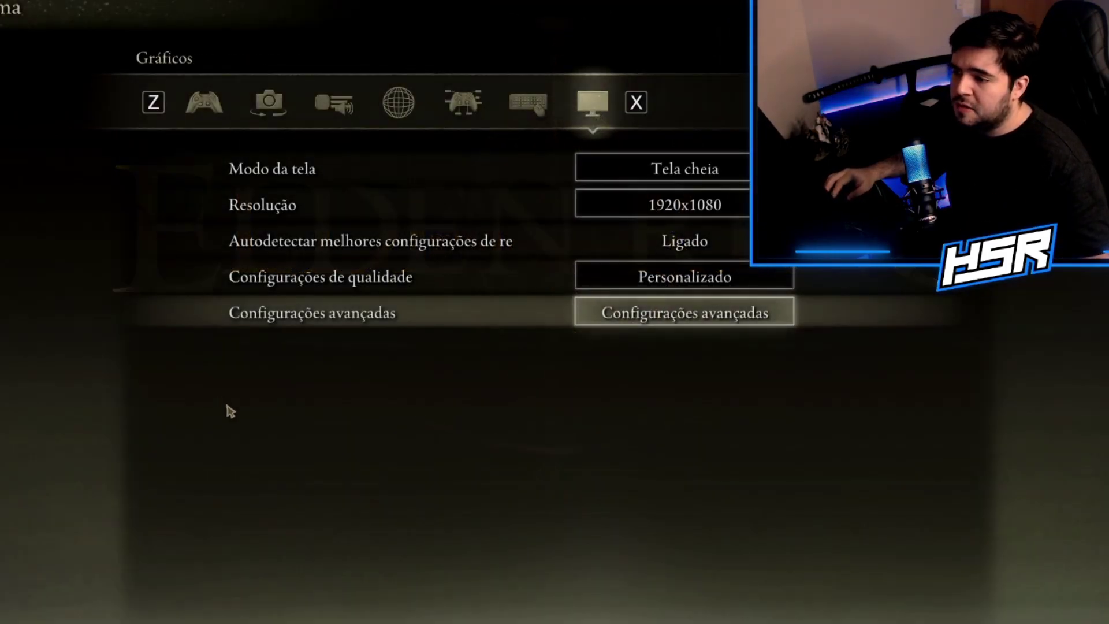